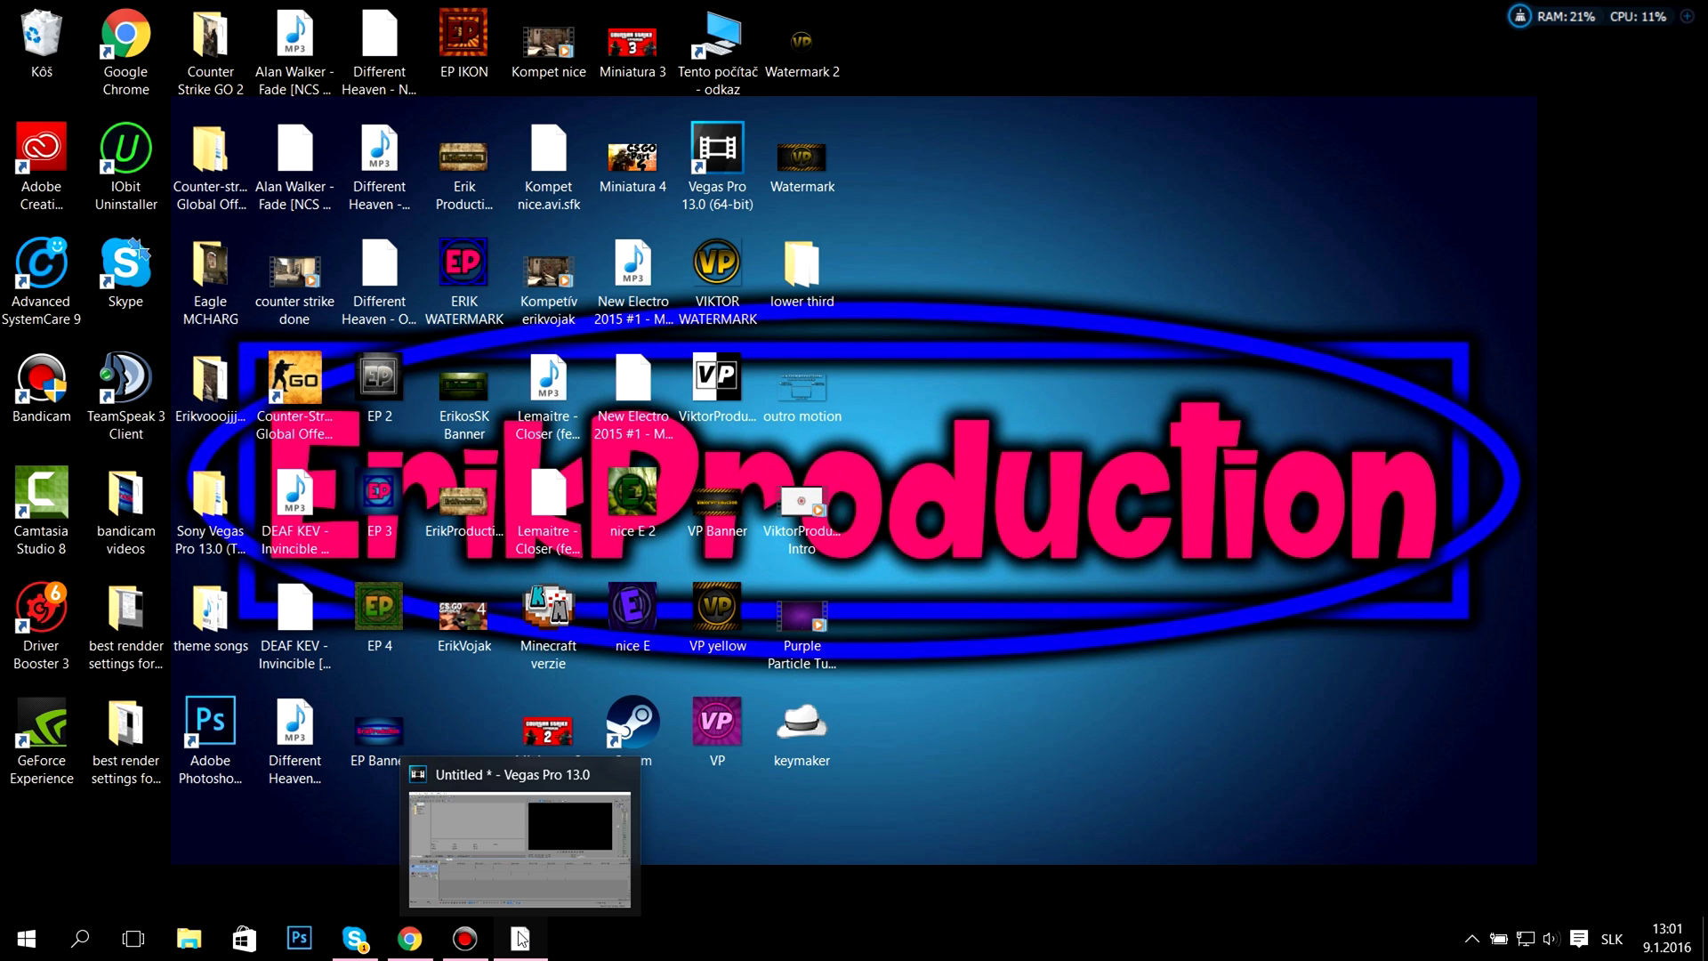
# Import the Counter Strike GO 2 mp4 from the Desktop folder and match project video settings to it.
pyautogui.click(521, 938)
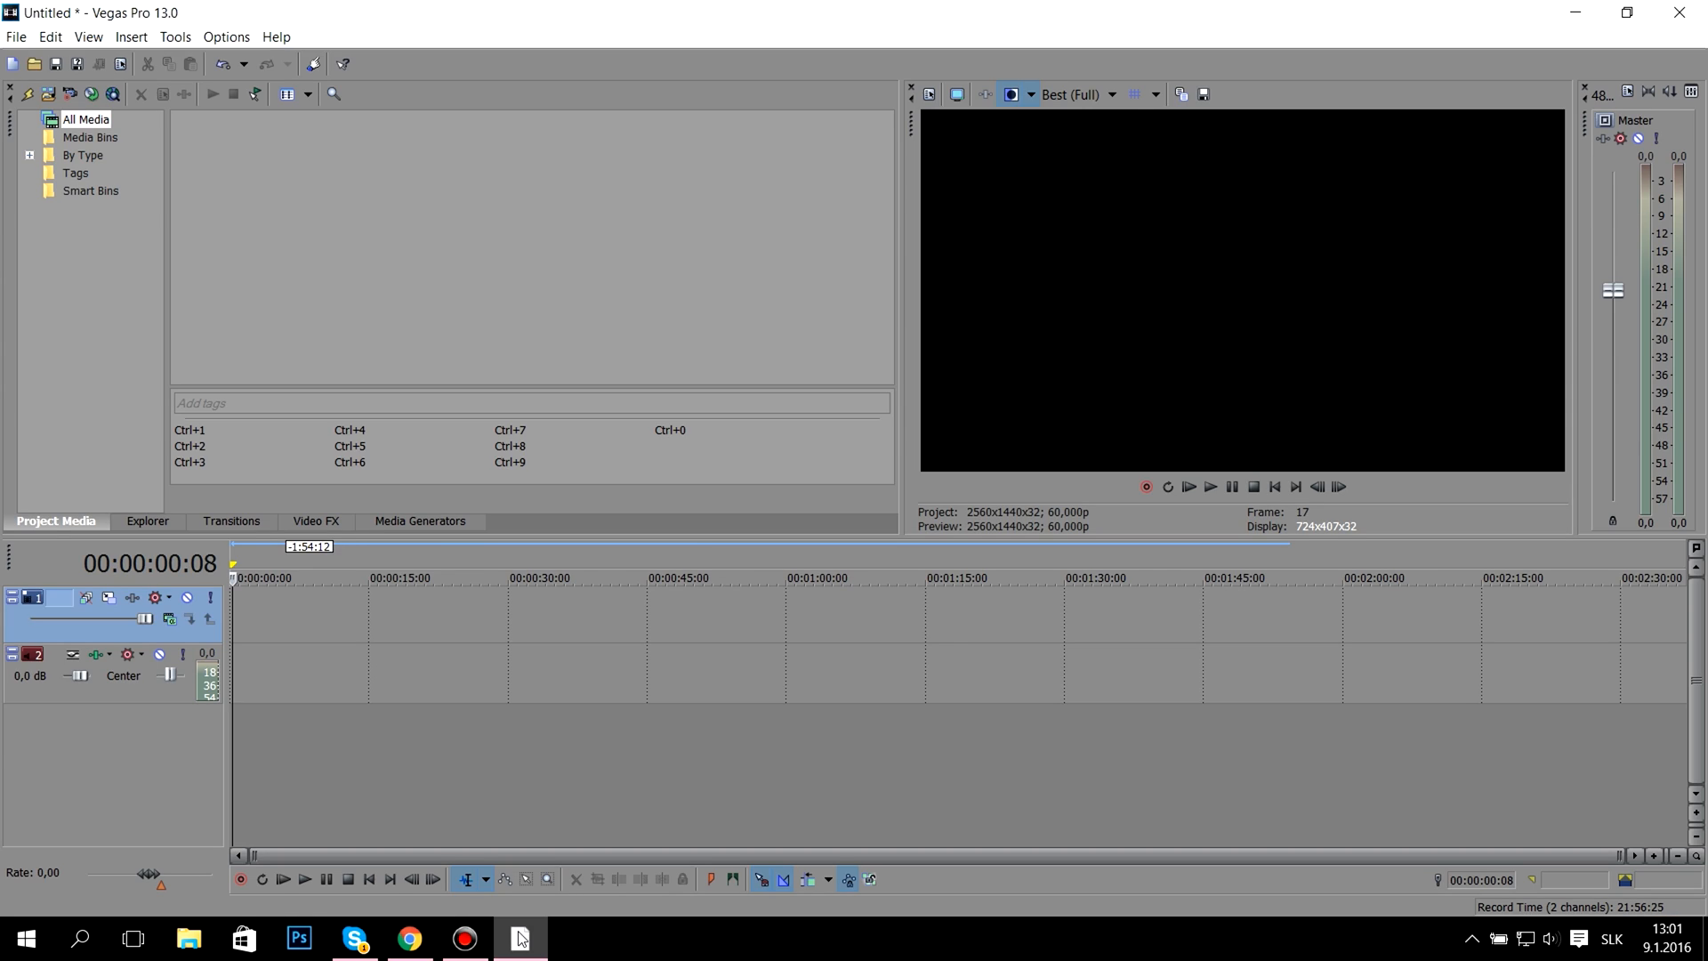
pyautogui.click(37, 63)
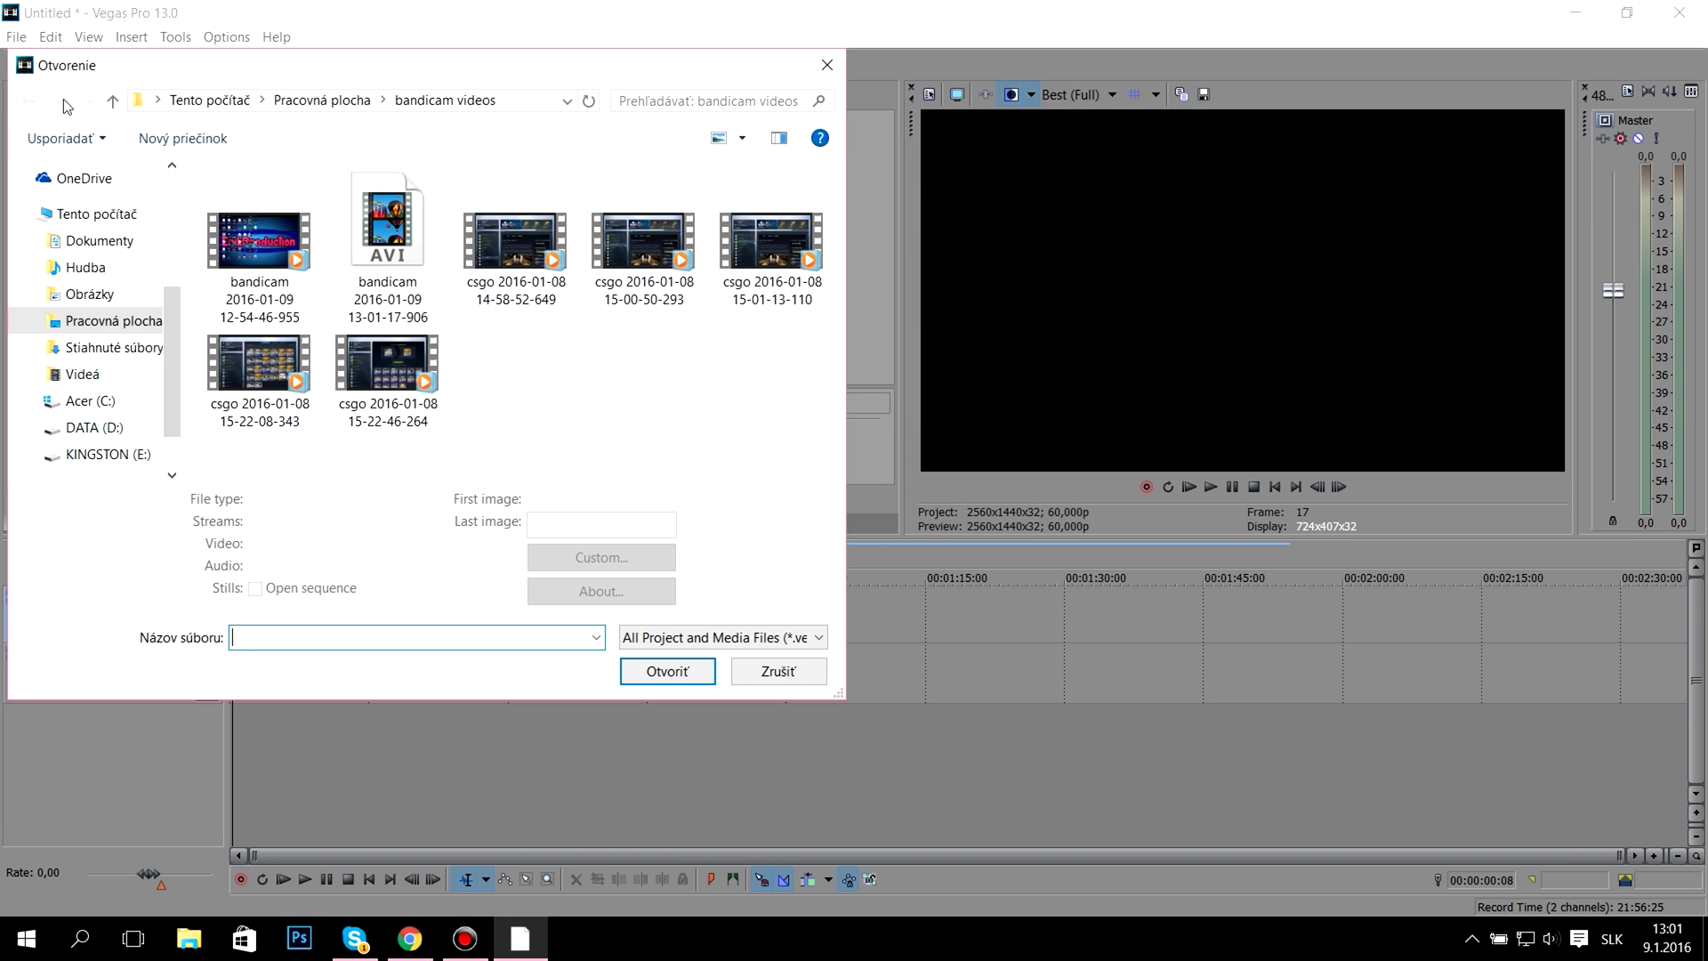
pyautogui.click(104, 320)
pyautogui.doubleClick(627, 230)
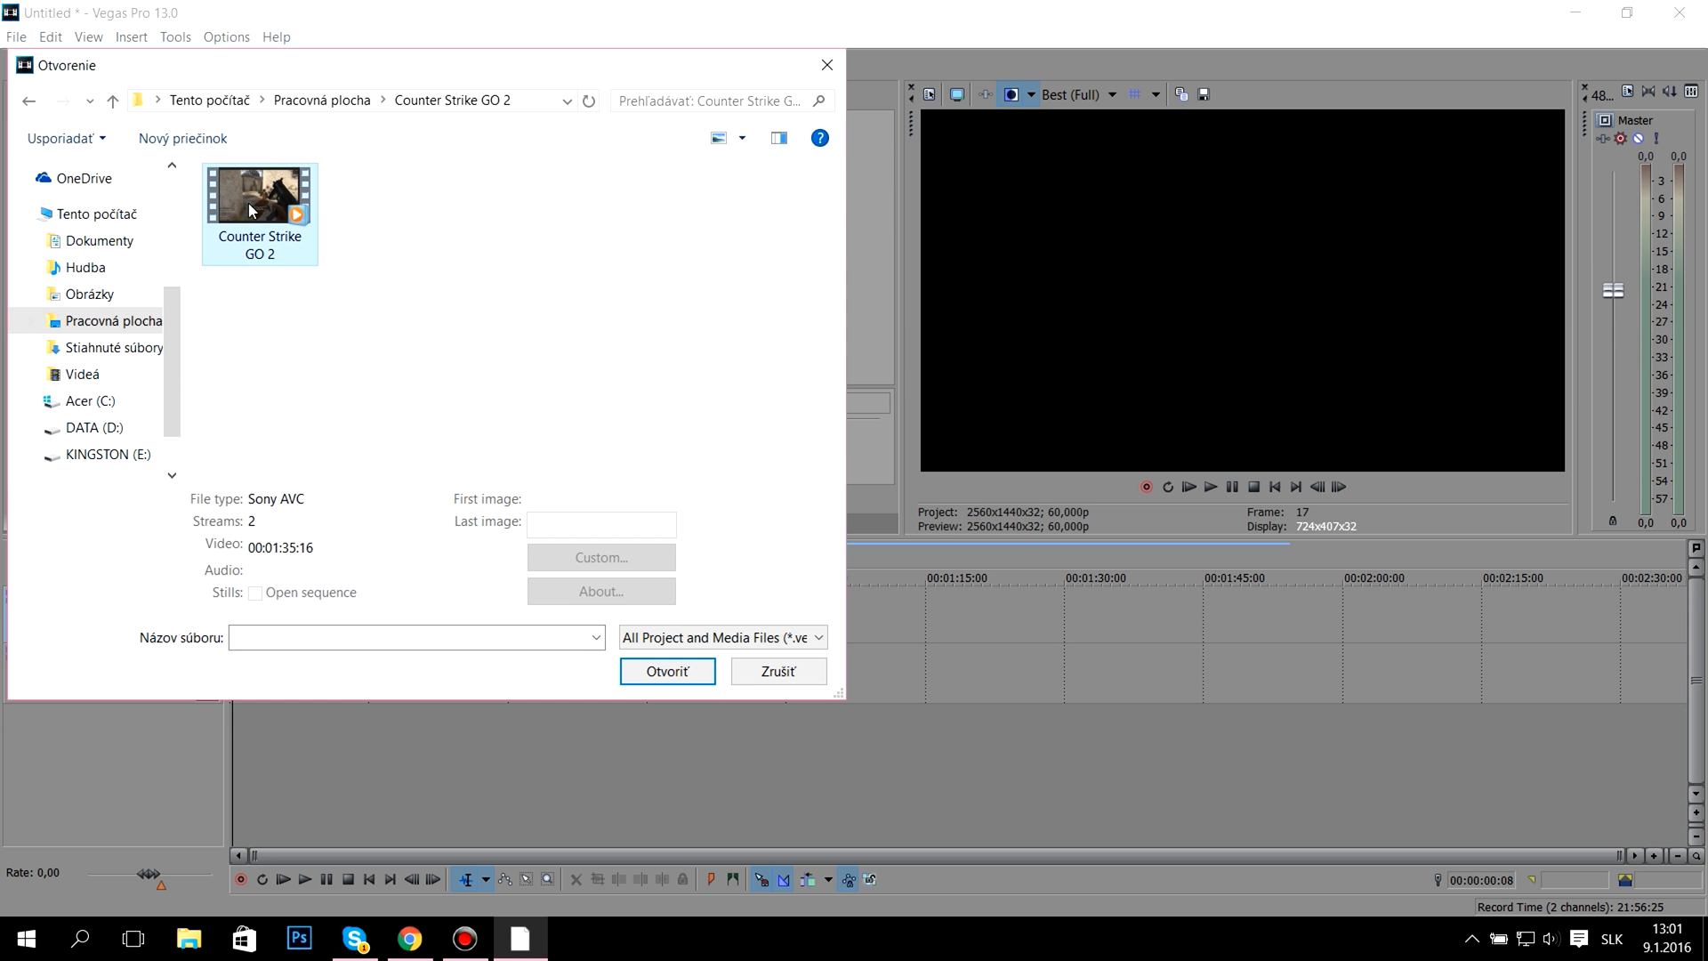
pyautogui.click(665, 695)
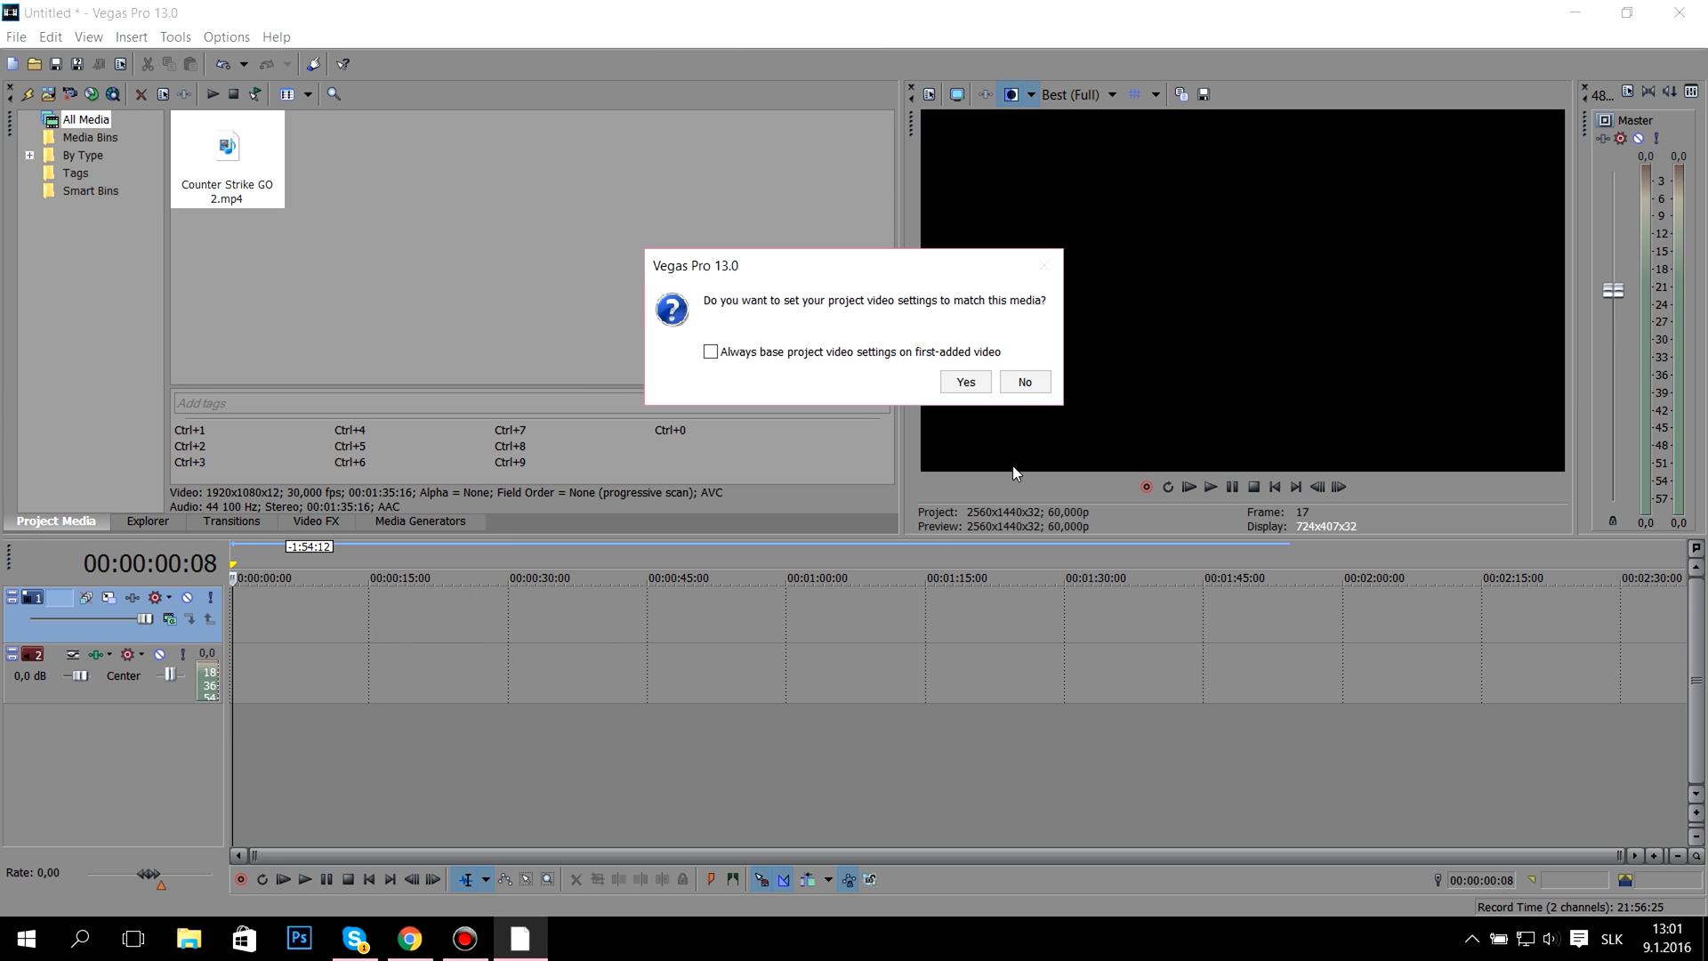
pyautogui.click(964, 386)
# Place the playhead at 00:00:42:29 and split the clip's video and audio there with S.
pyautogui.click(248, 577)
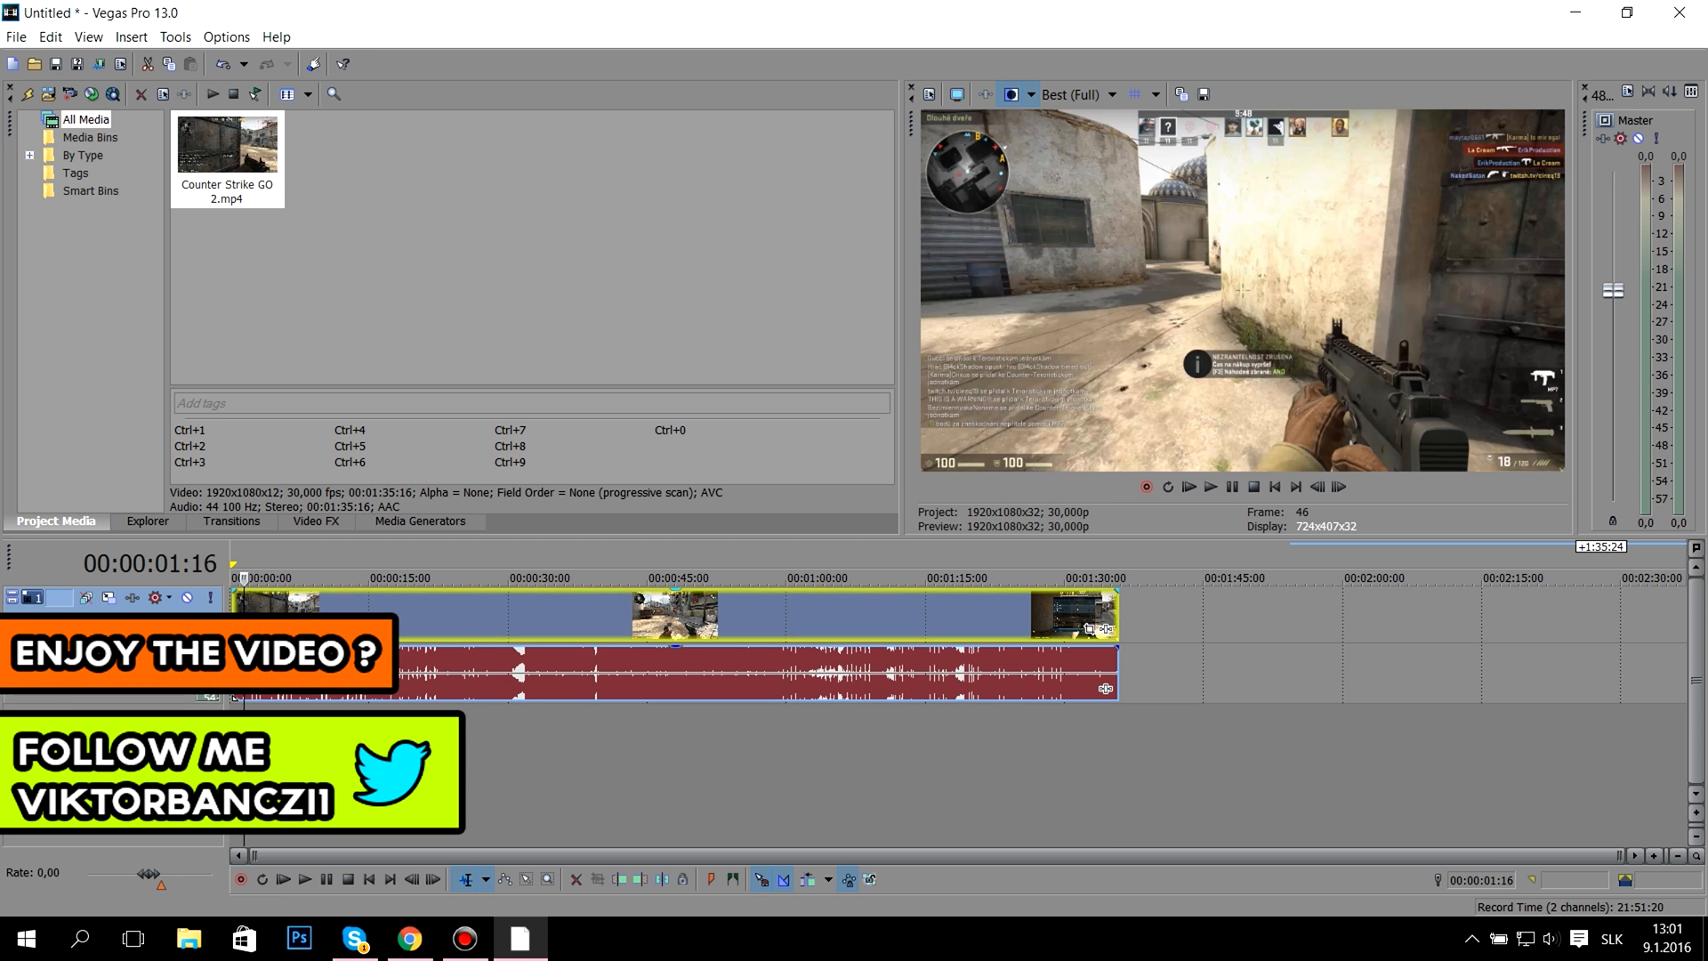
pyautogui.click(473, 620)
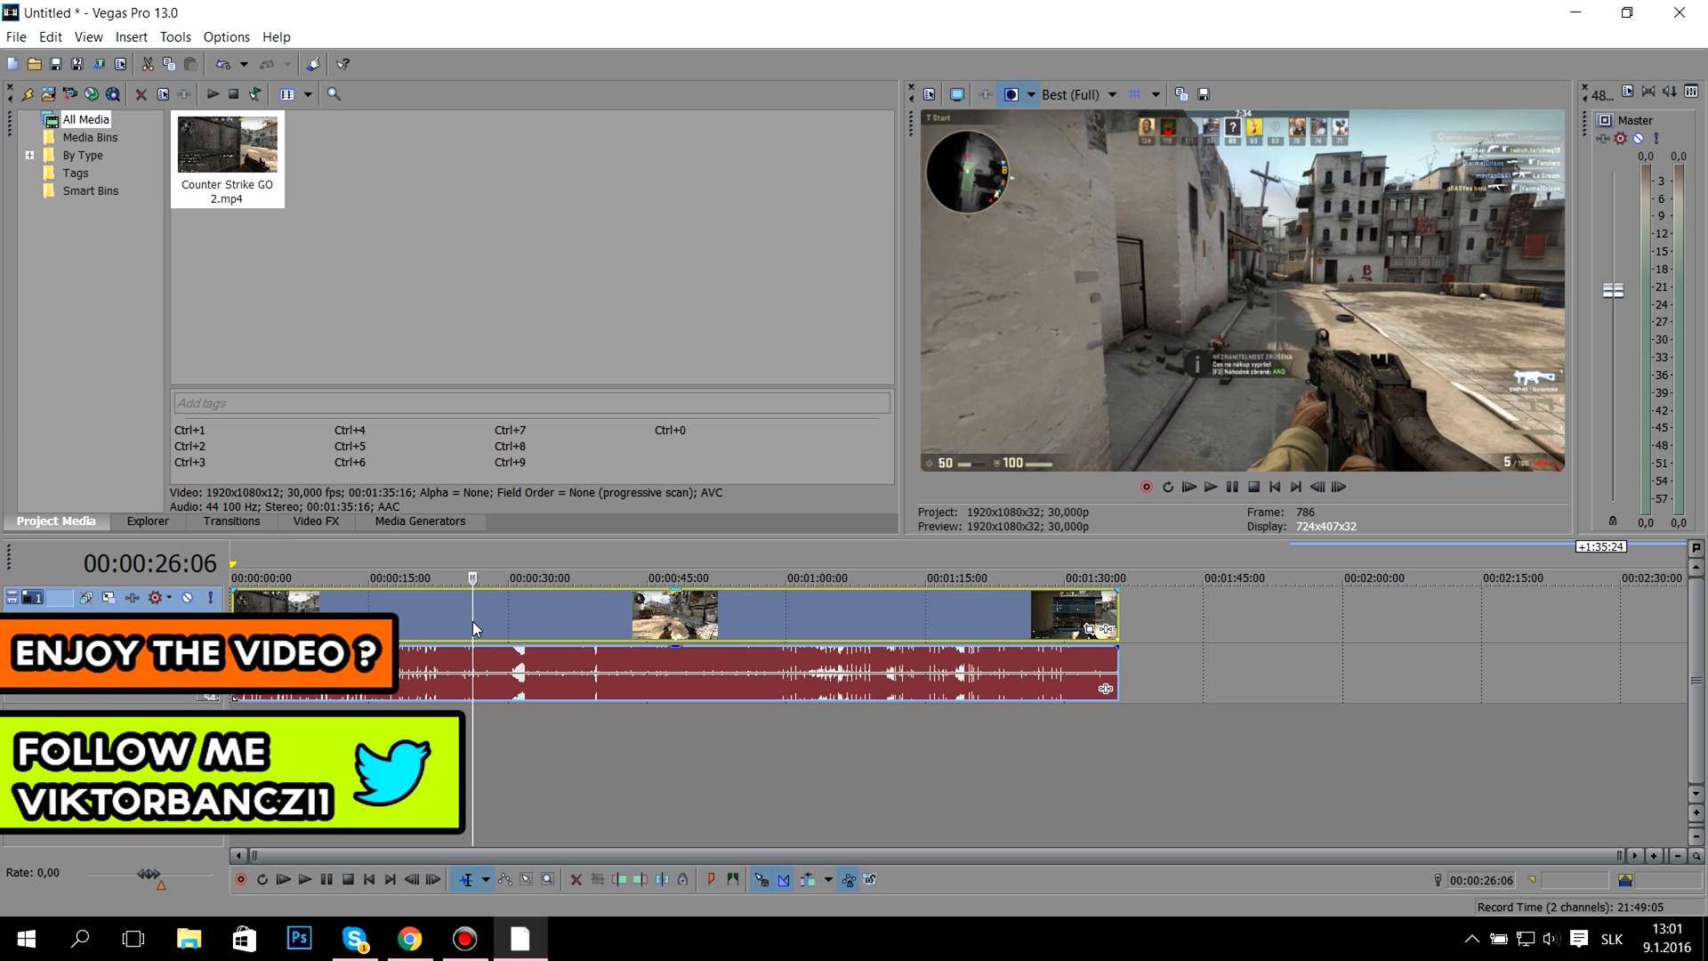
pyautogui.click(572, 626)
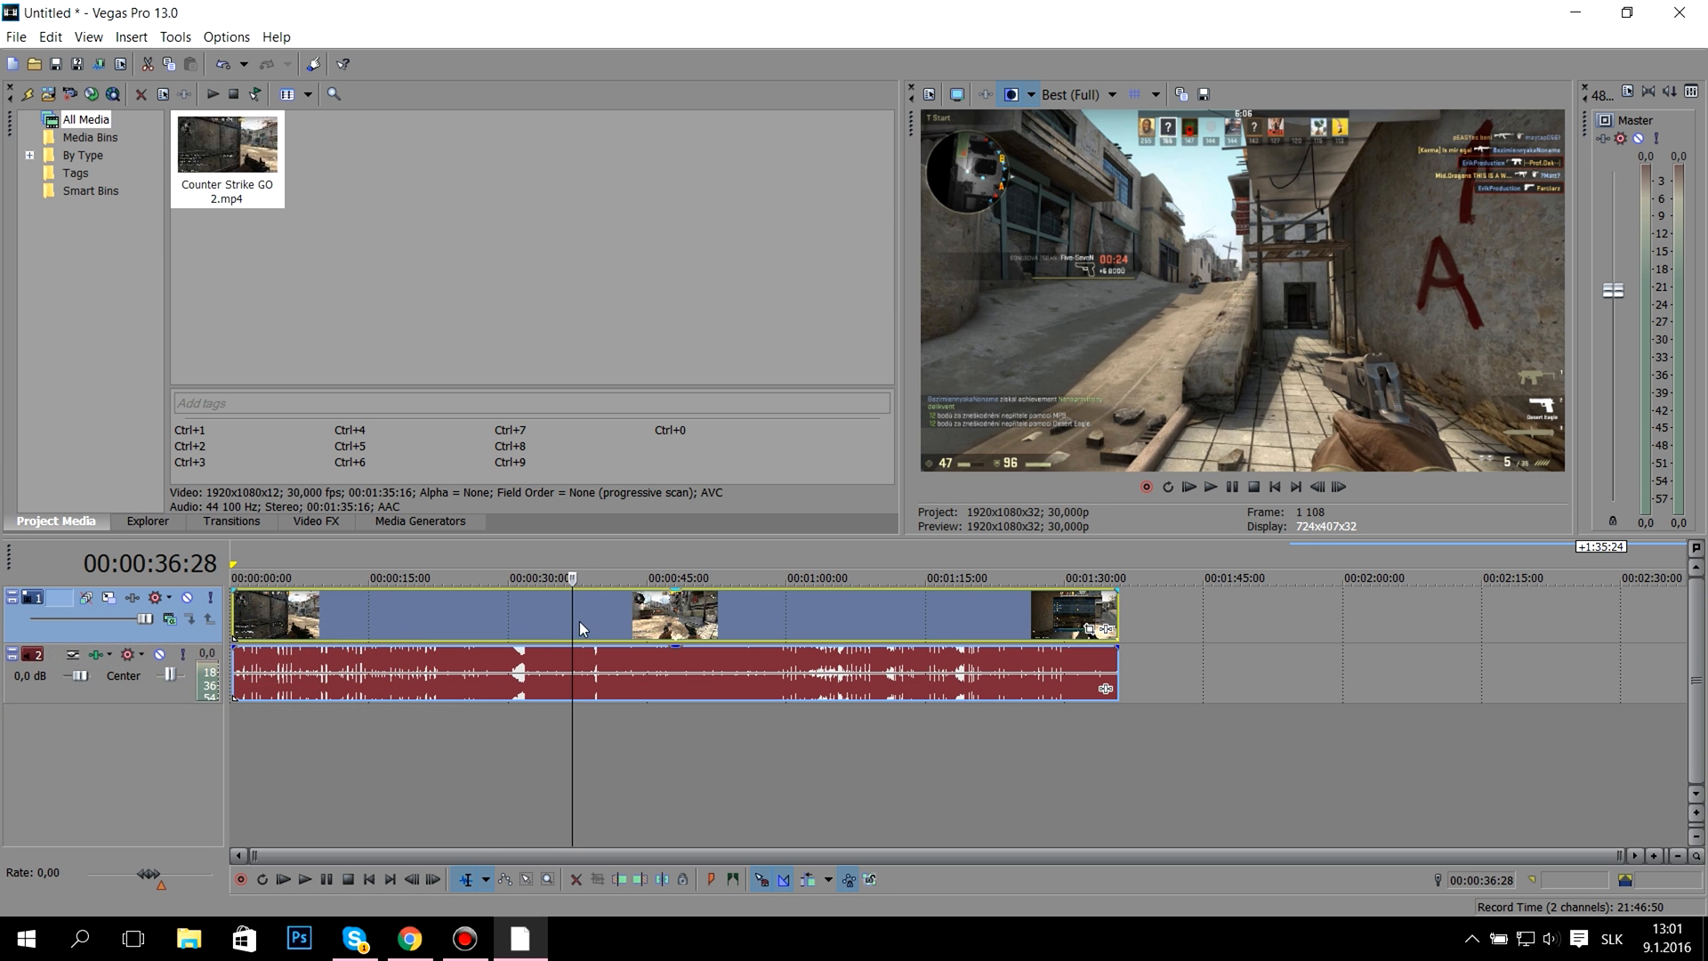
pyautogui.click(589, 618)
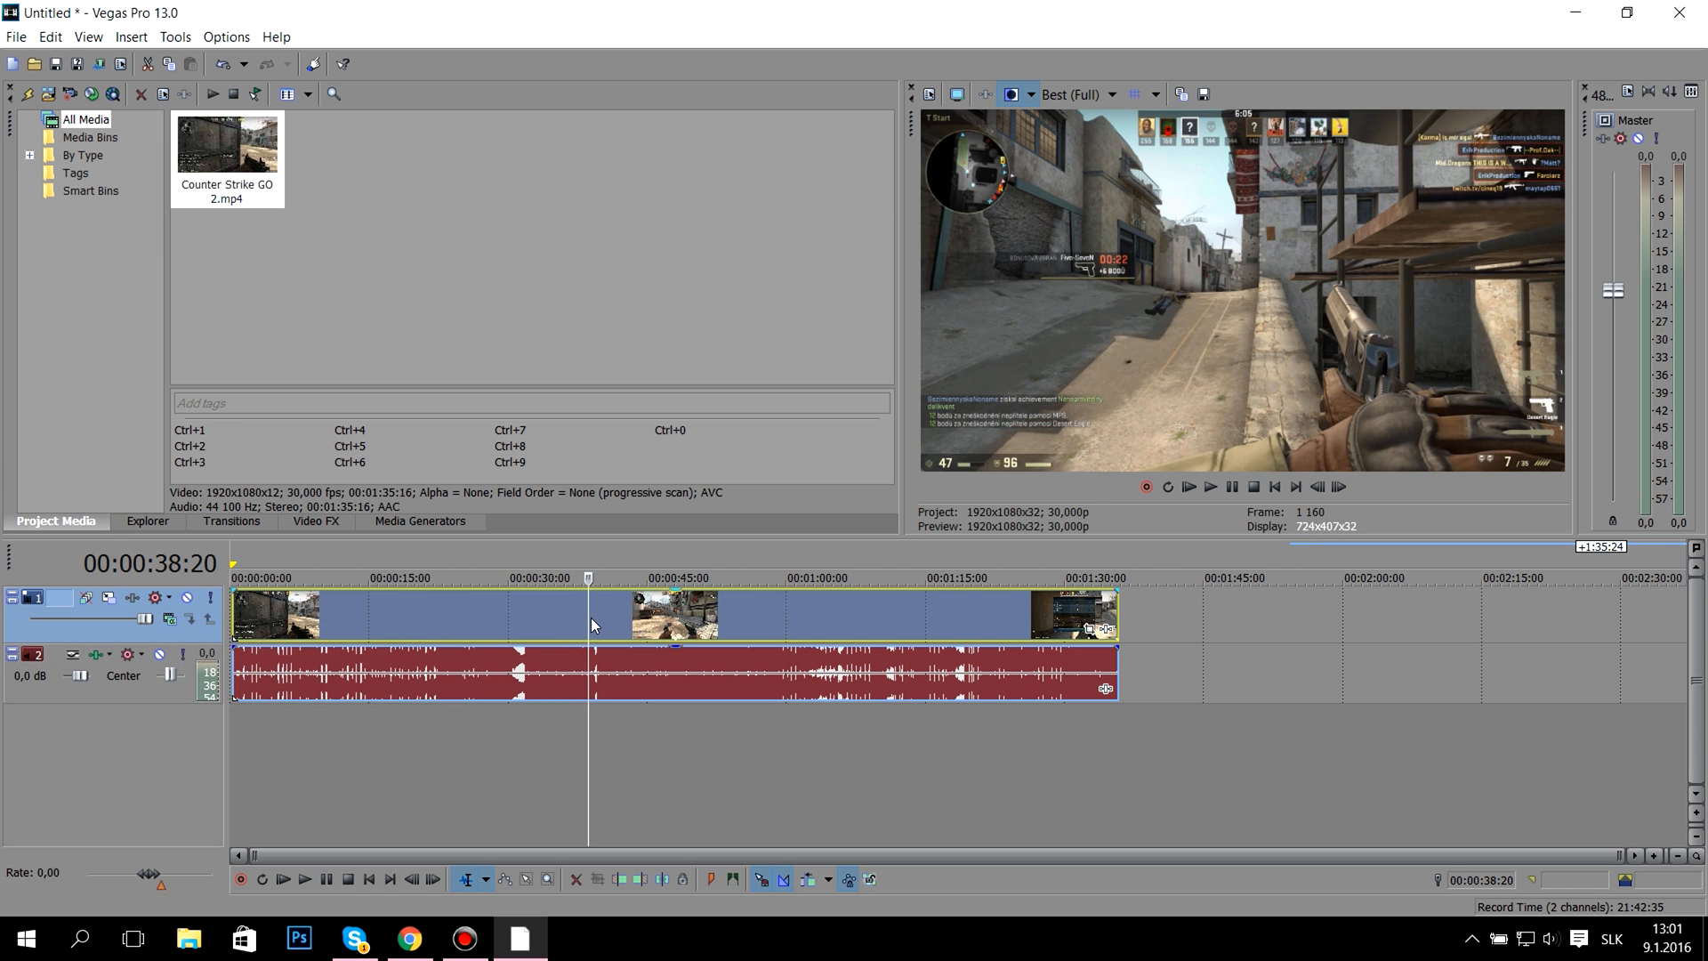
pyautogui.click(609, 615)
pyautogui.click(629, 613)
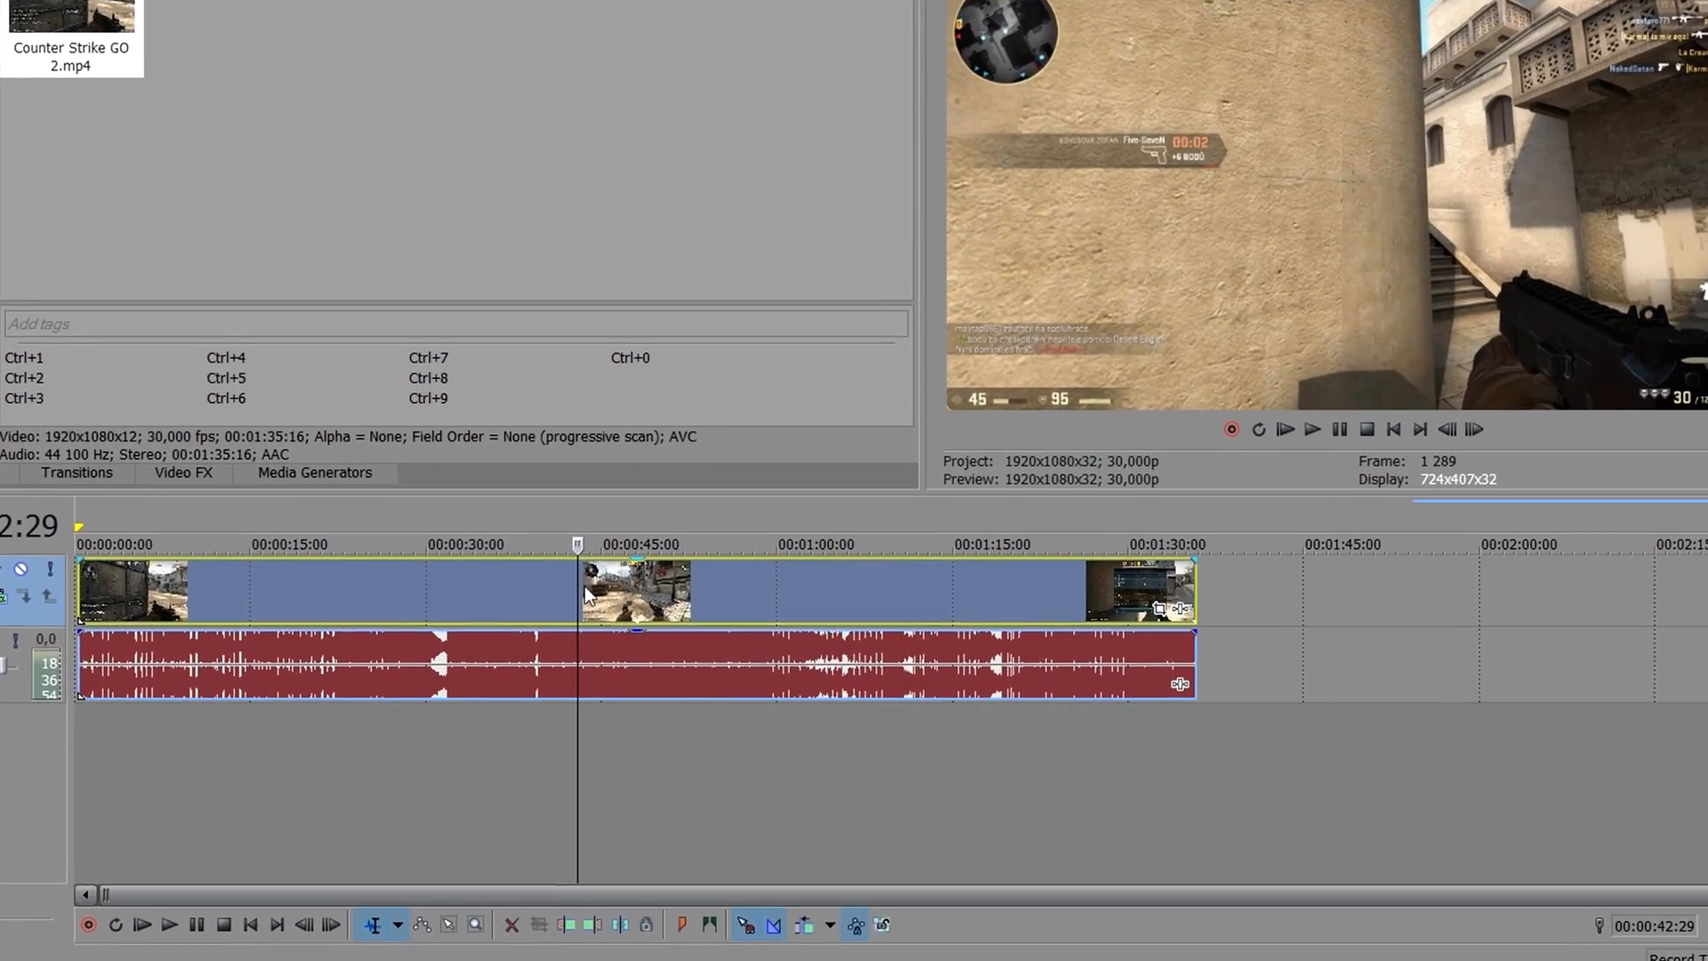
pyautogui.press('s')
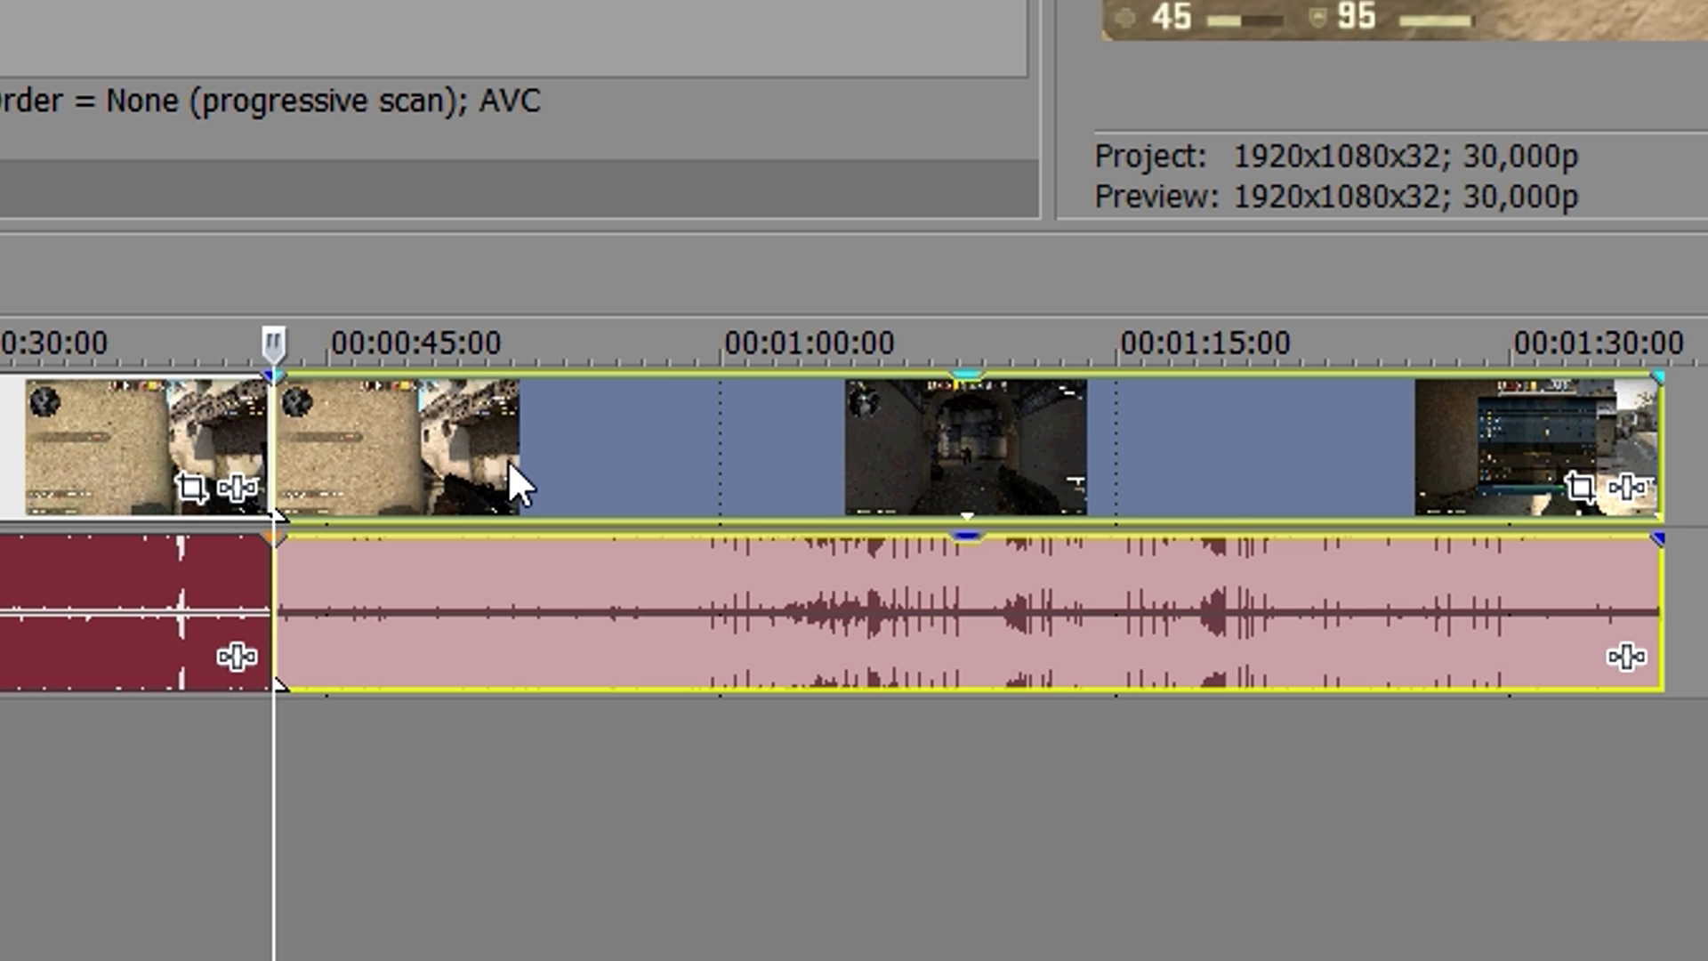
pyautogui.click(508, 459)
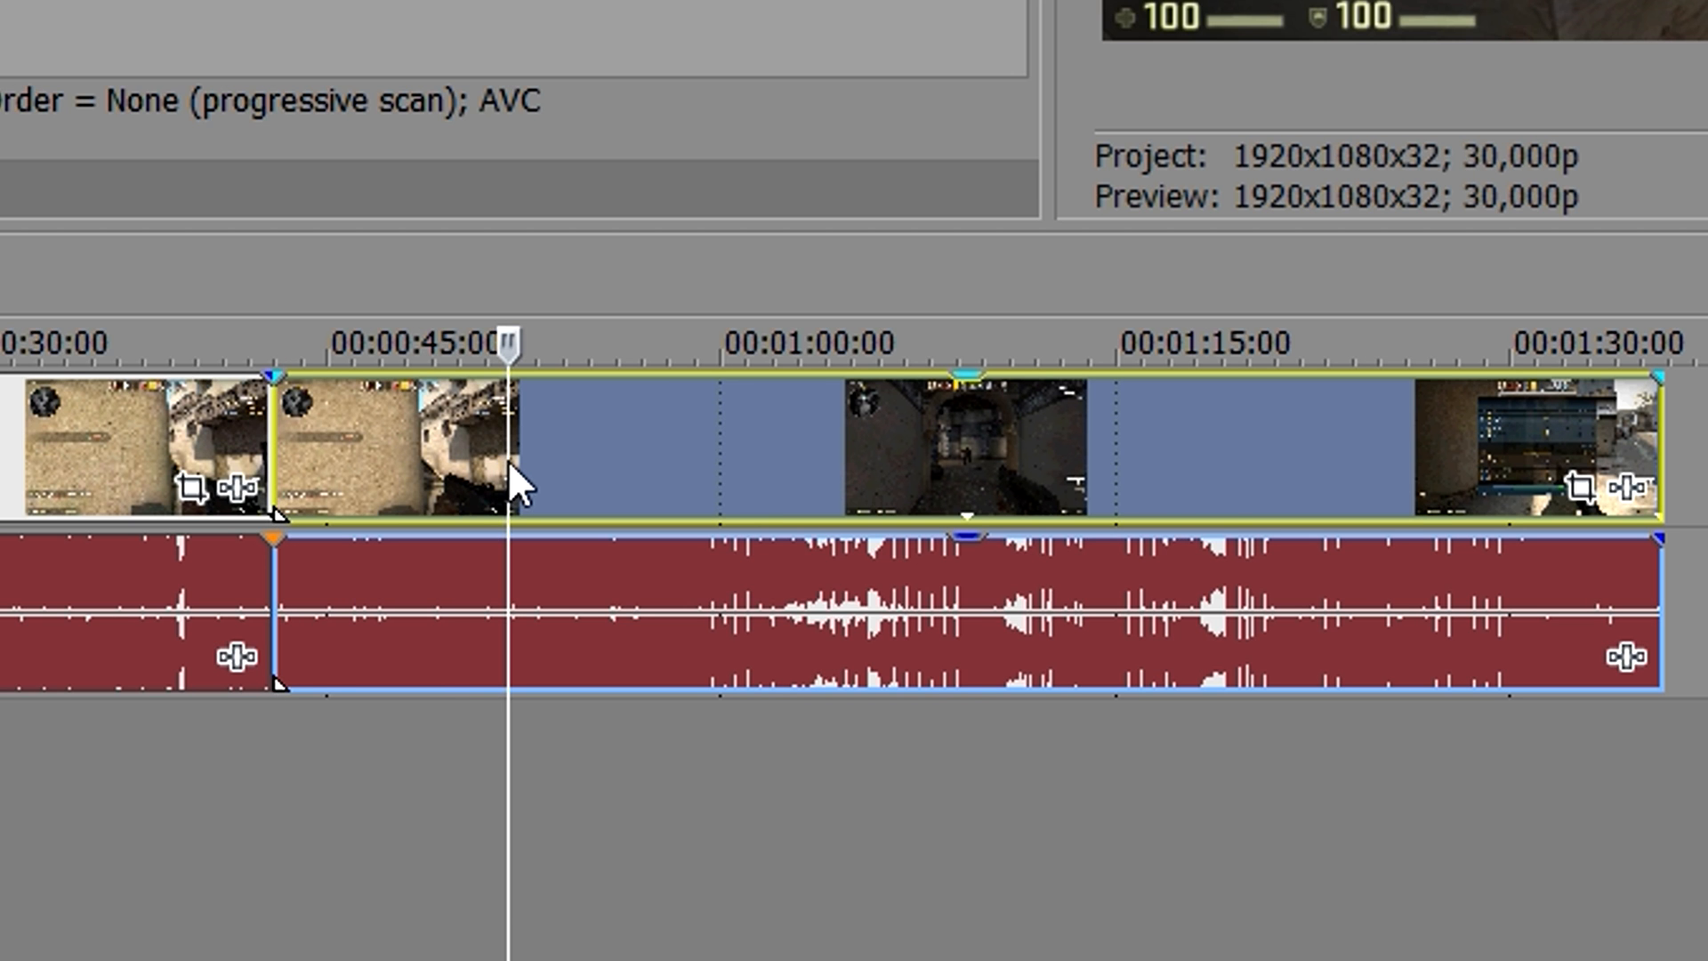
# Split again at about 00:00:44 and move the remaining clip right to leave a gap.
pyautogui.moveTo(478, 457); pyautogui.dragTo(412, 461)
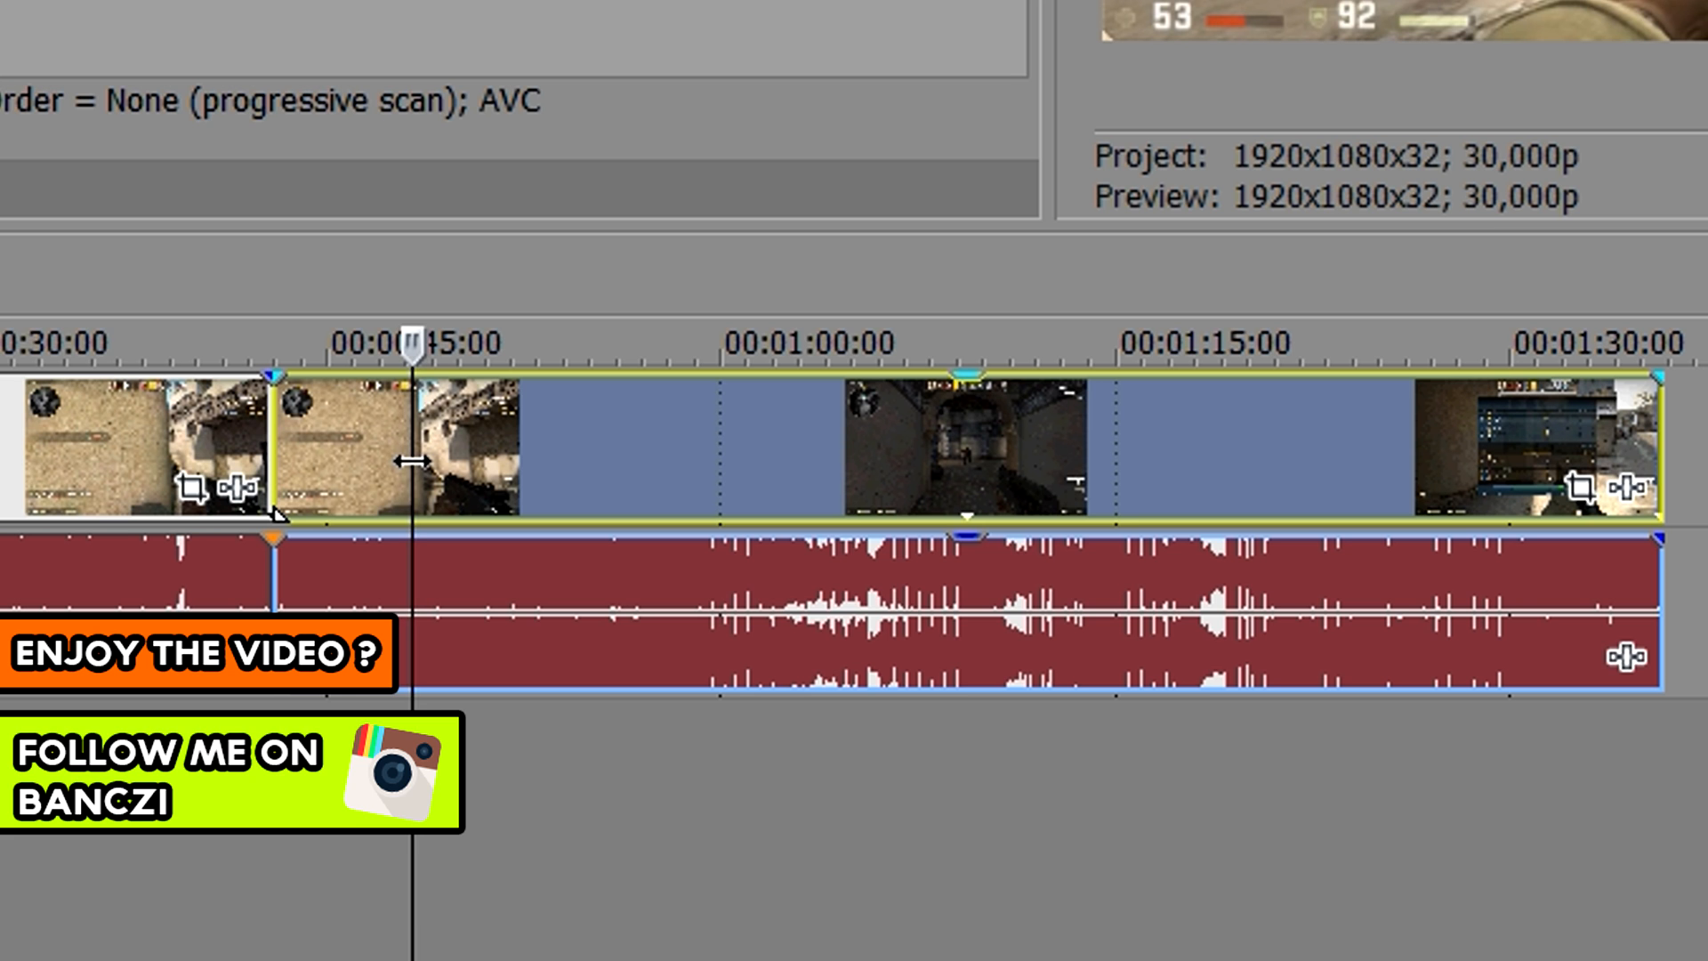
pyautogui.press('s')
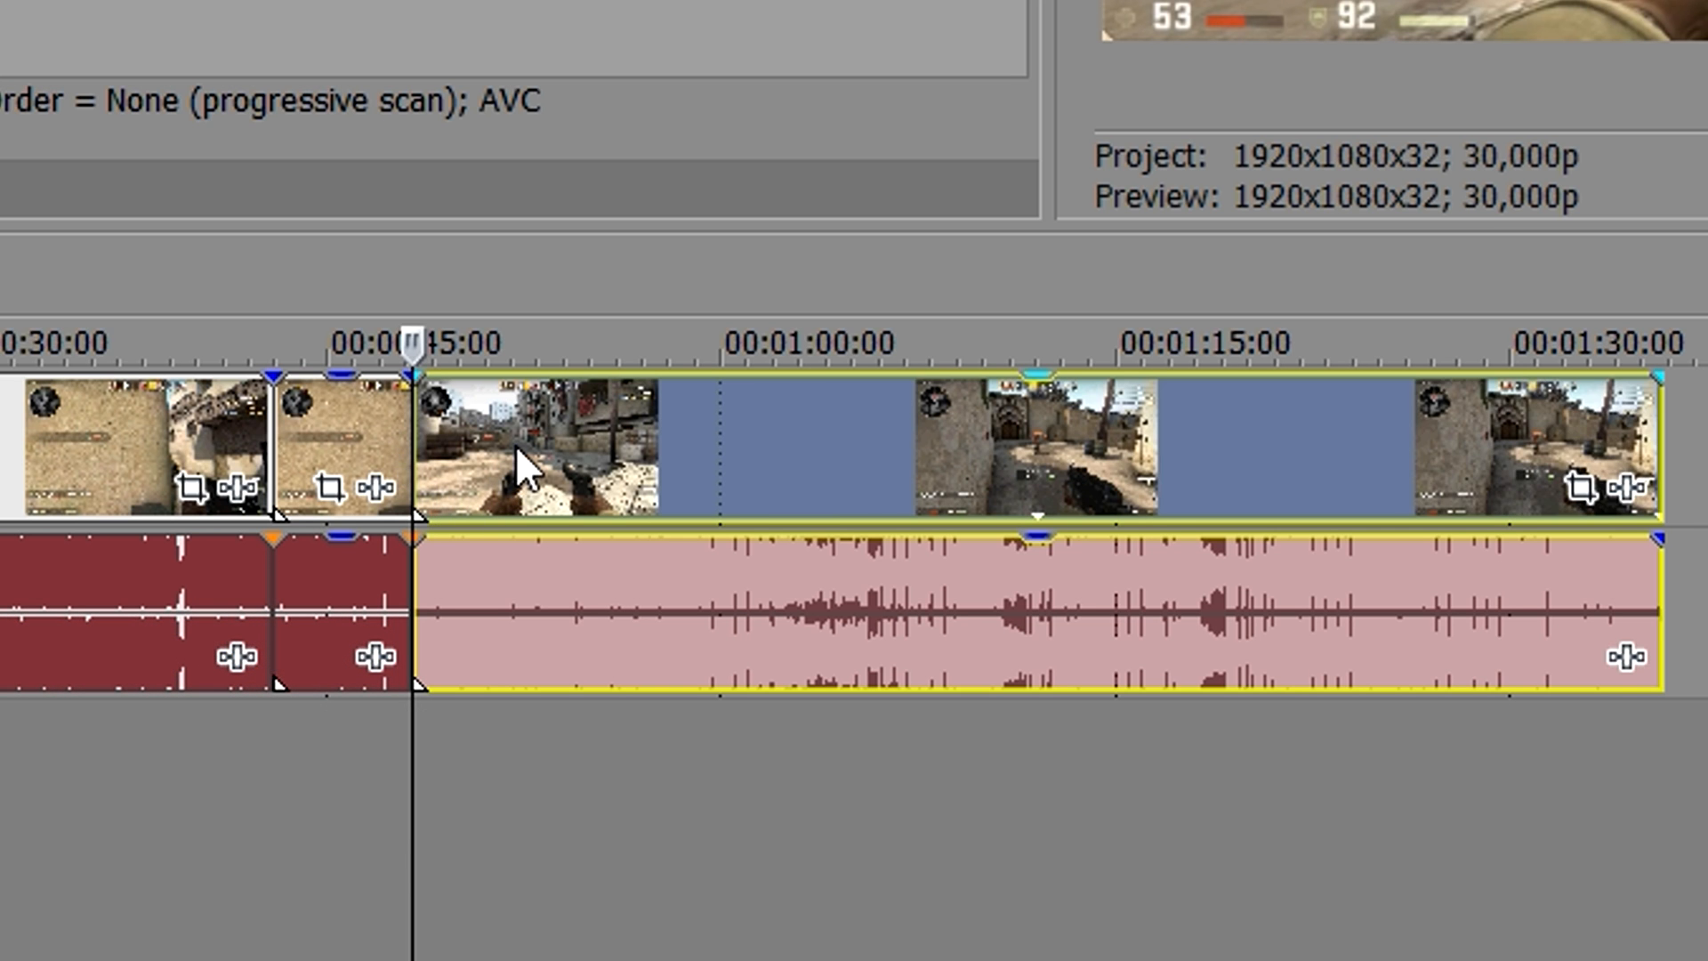
pyautogui.moveTo(454, 454); pyautogui.dragTo(1260, 458)
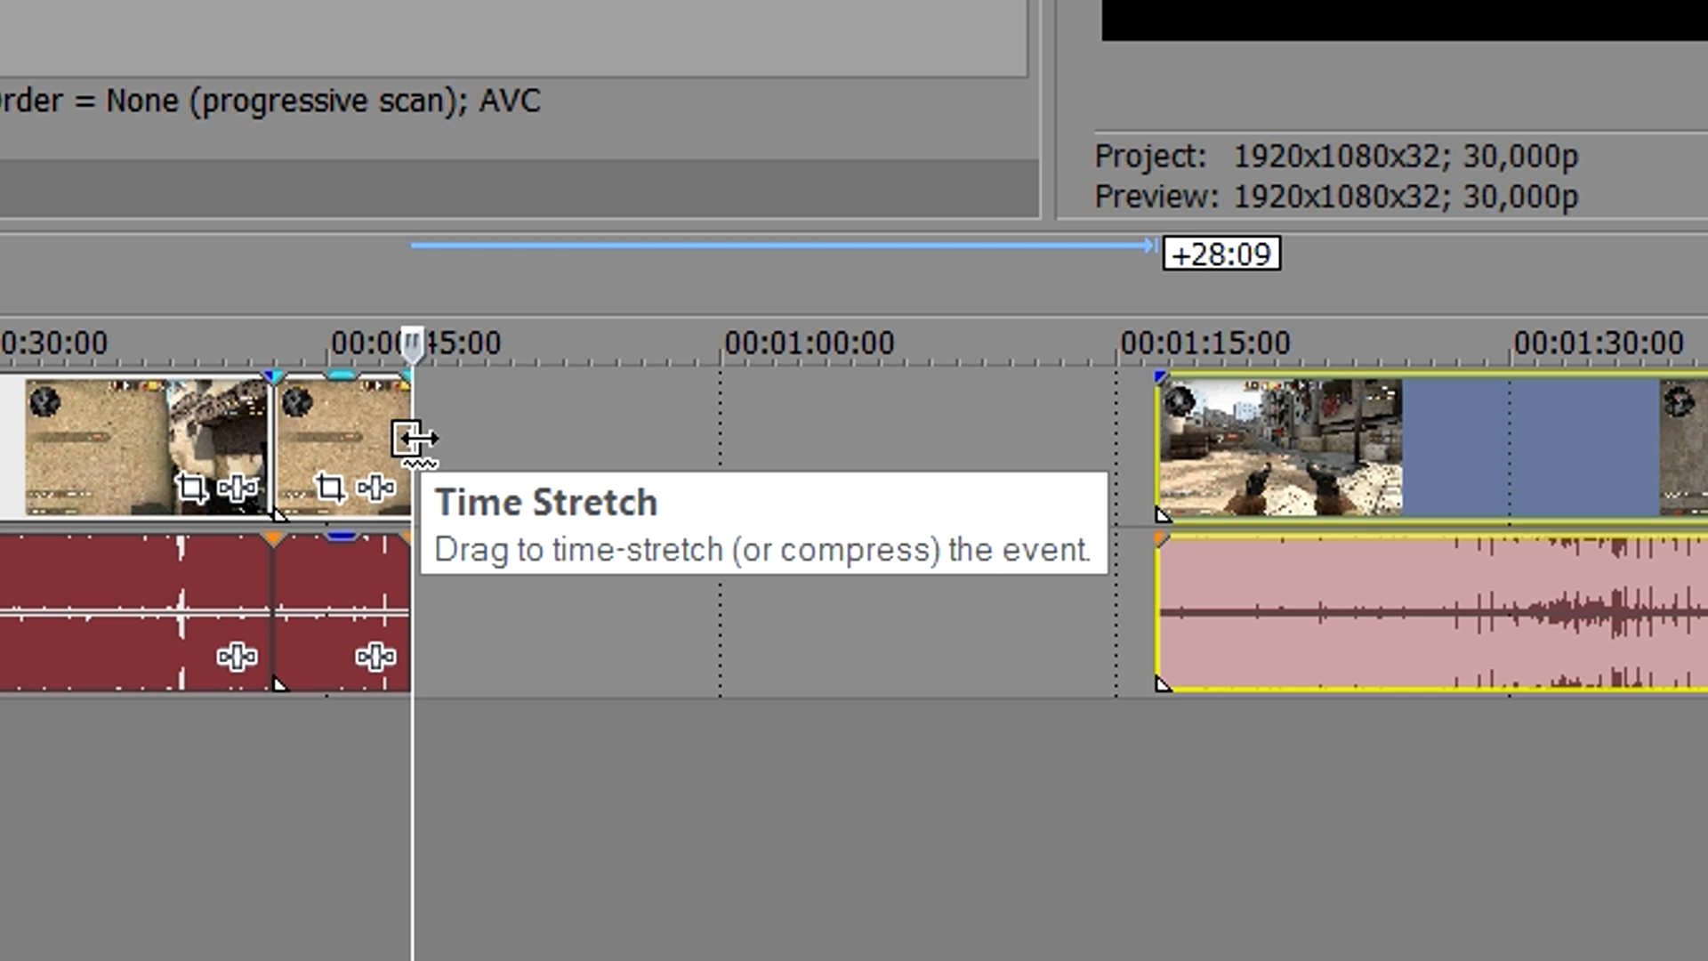
# Stretch the short piece into a longer slow-motion event and move the later clip back against it.
pyautogui.moveTo(411, 441); pyautogui.dragTo(834, 463)
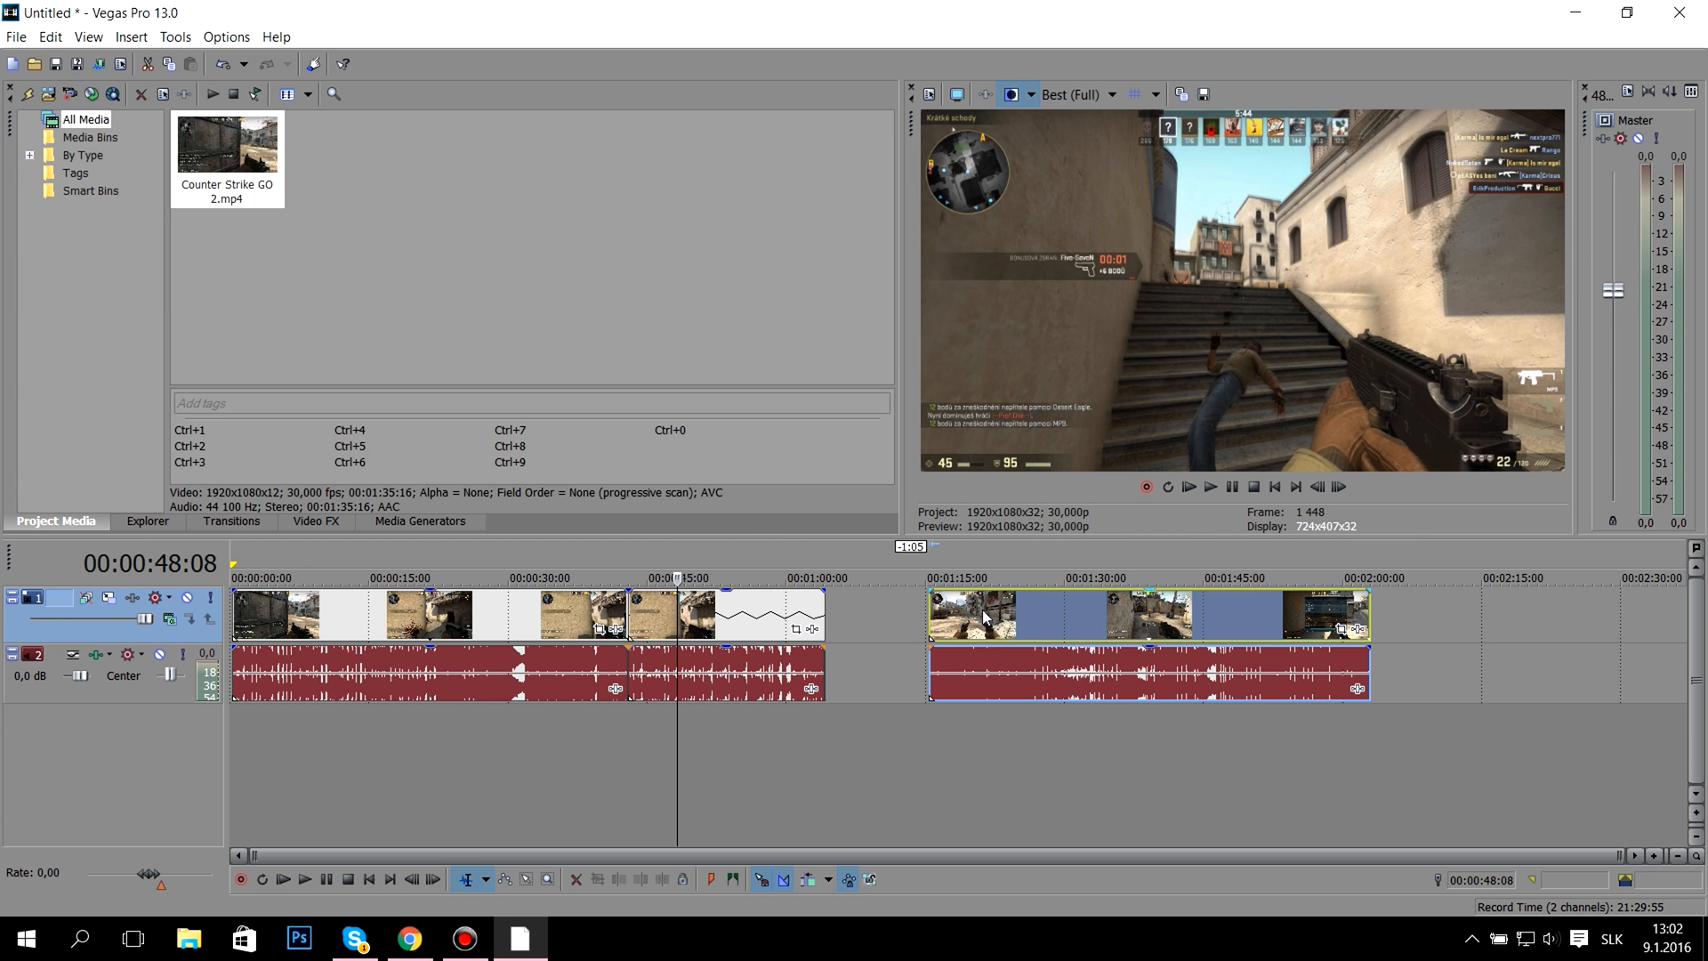
pyautogui.moveTo(942, 605); pyautogui.dragTo(815, 627)
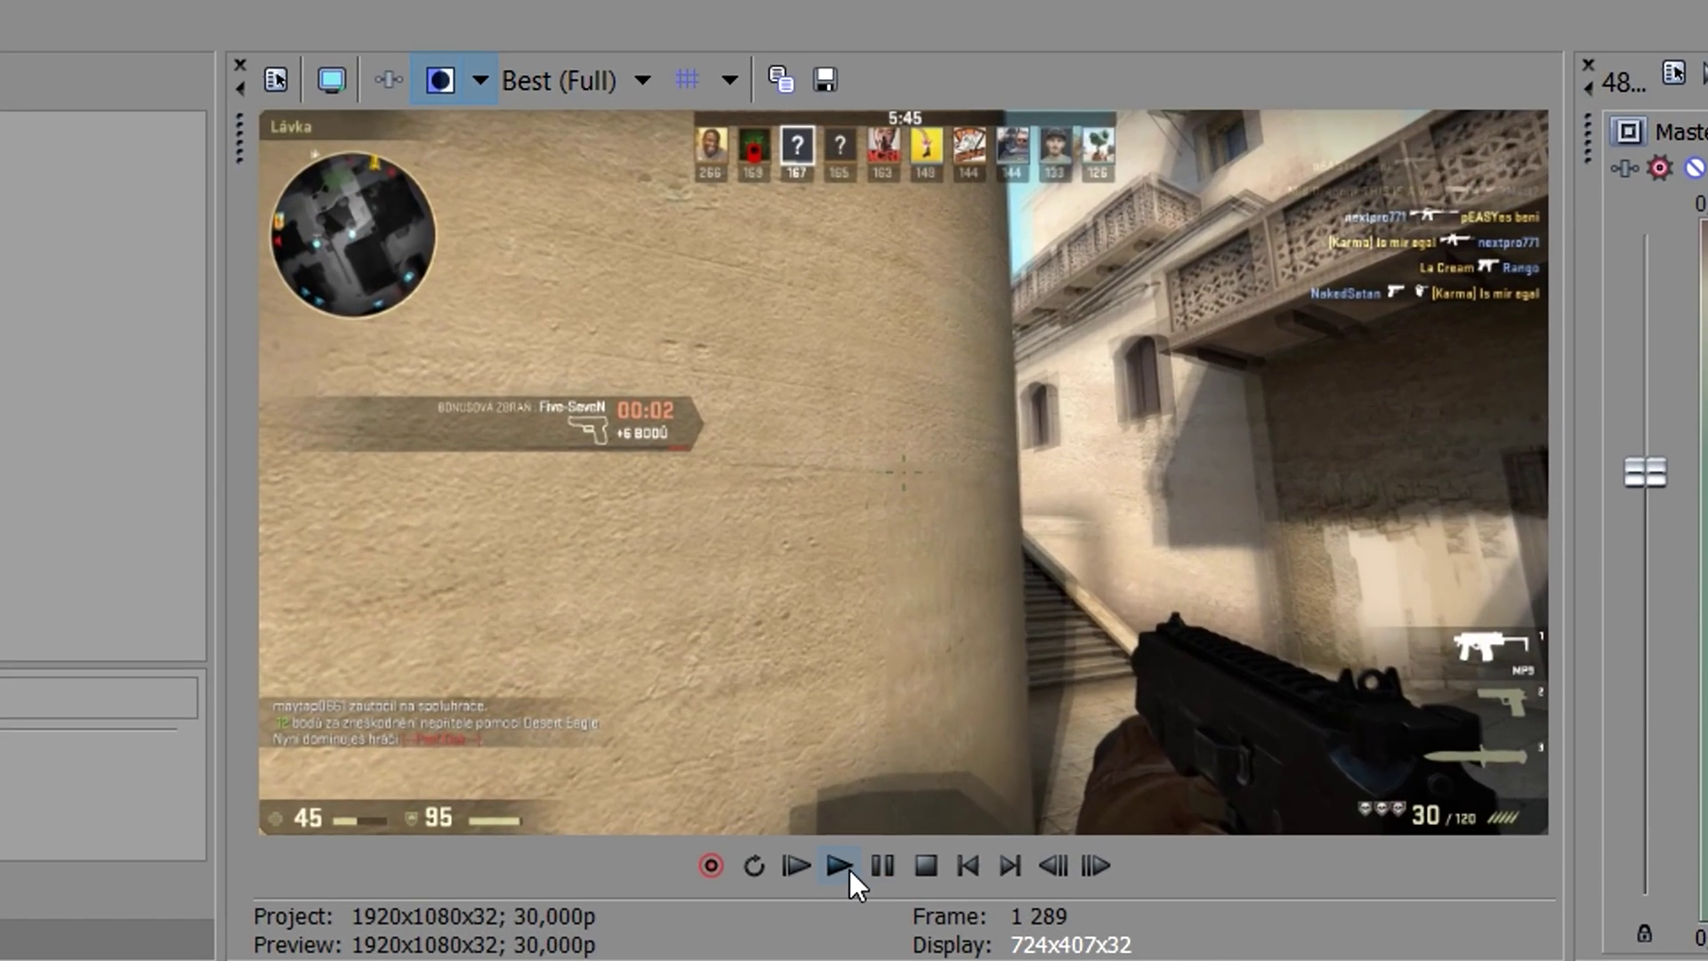
pyautogui.click(1189, 487)
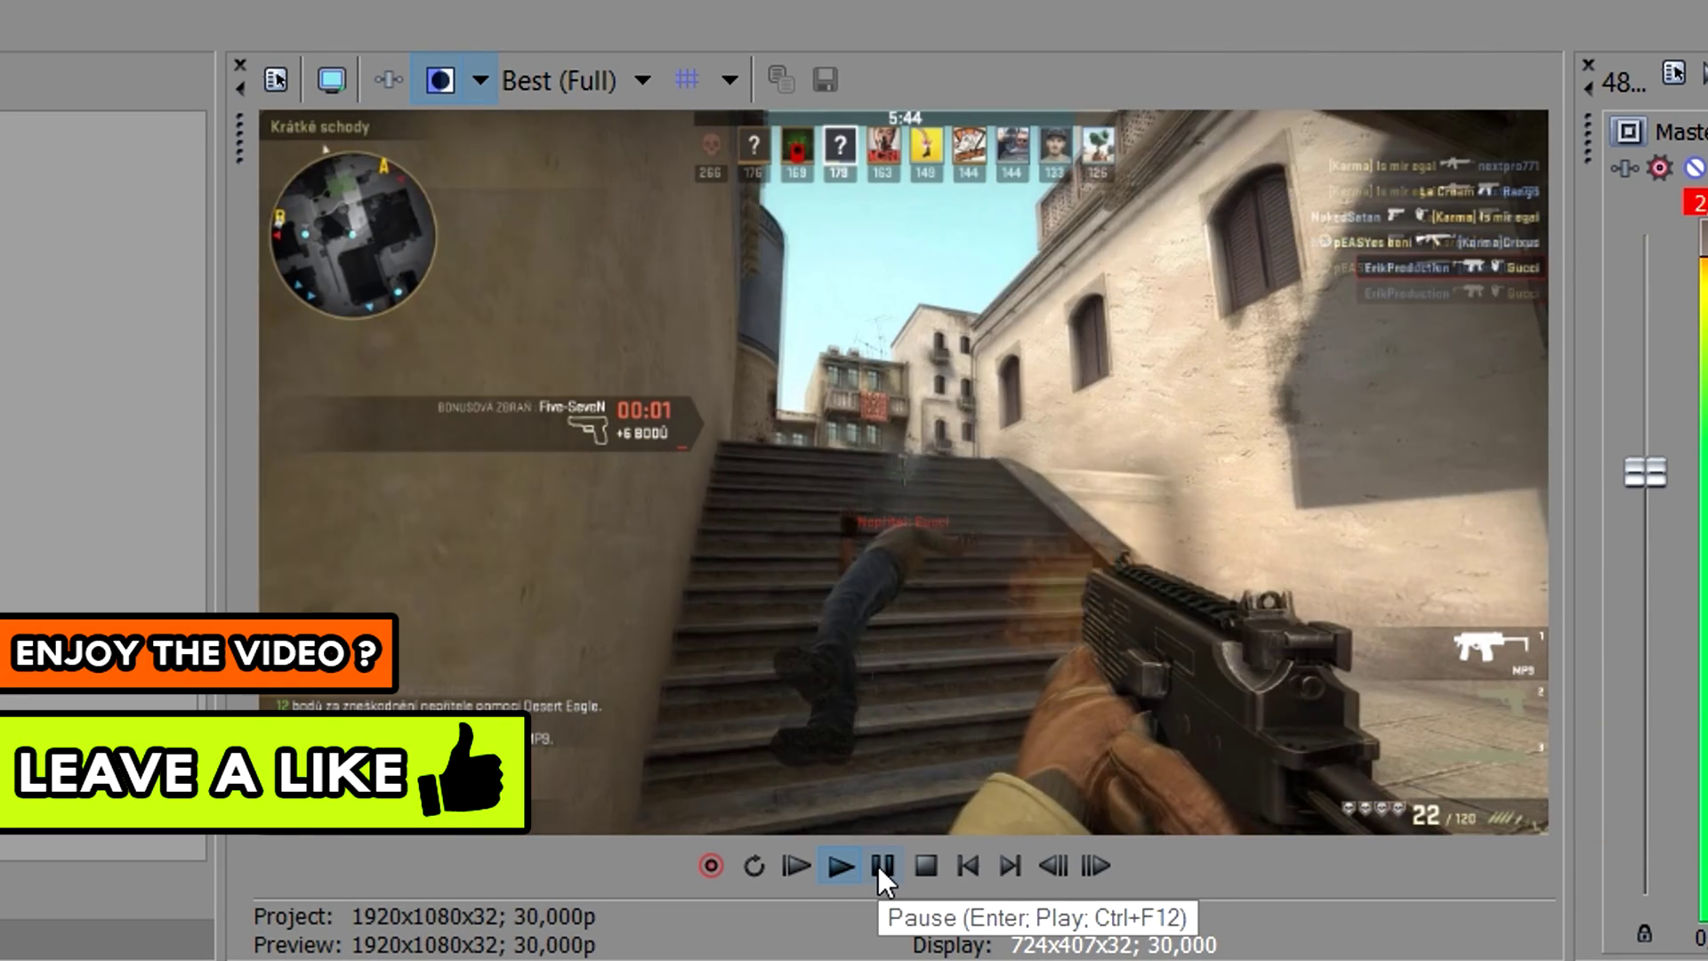
pyautogui.click(877, 866)
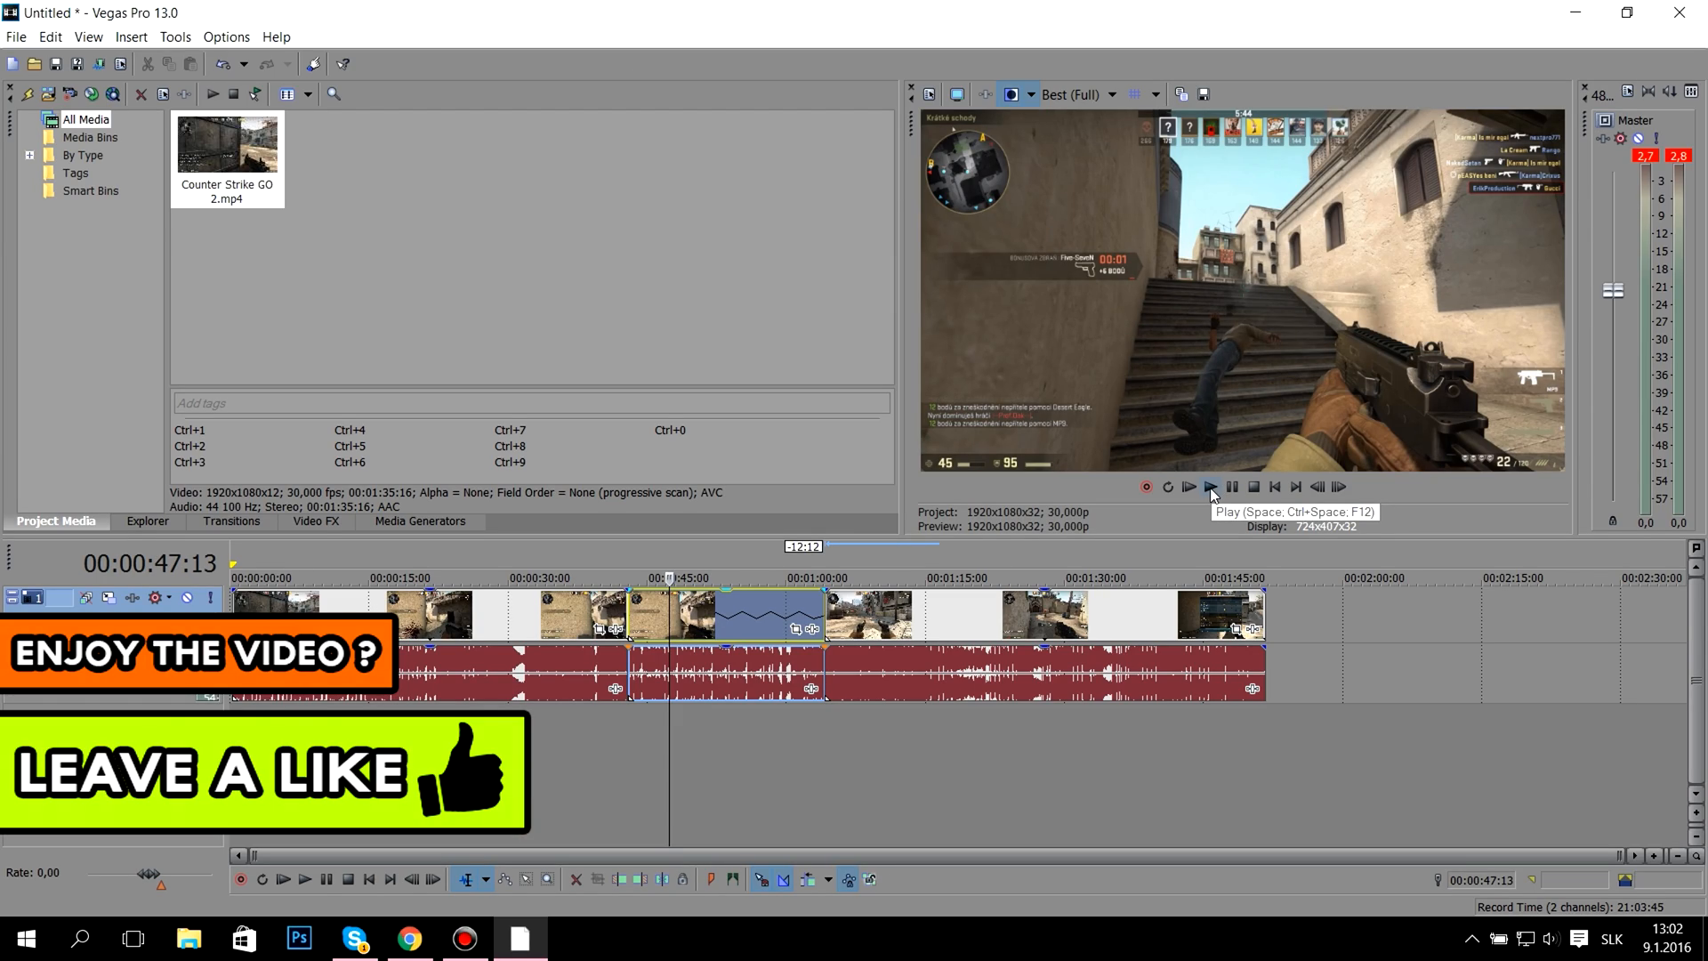
pyautogui.click(704, 674)
# In the slowed audio event's Properties, enable Lock to stretch so its pitch drops to -24.
pyautogui.rightClick(717, 673)
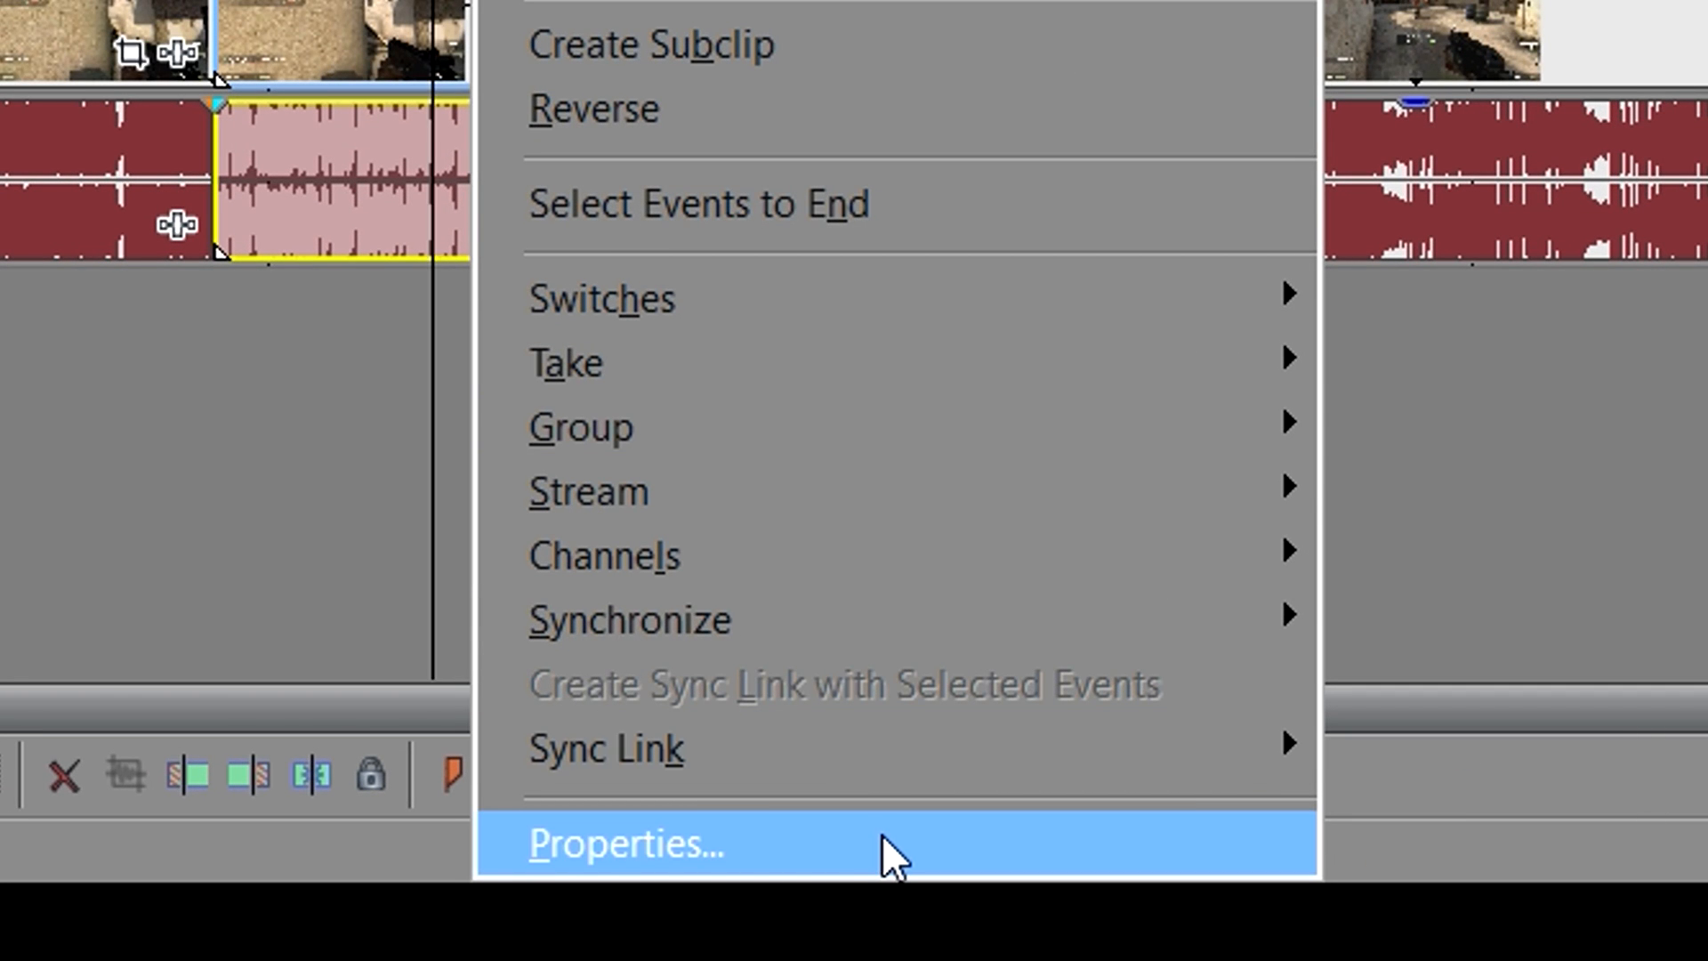
pyautogui.click(882, 834)
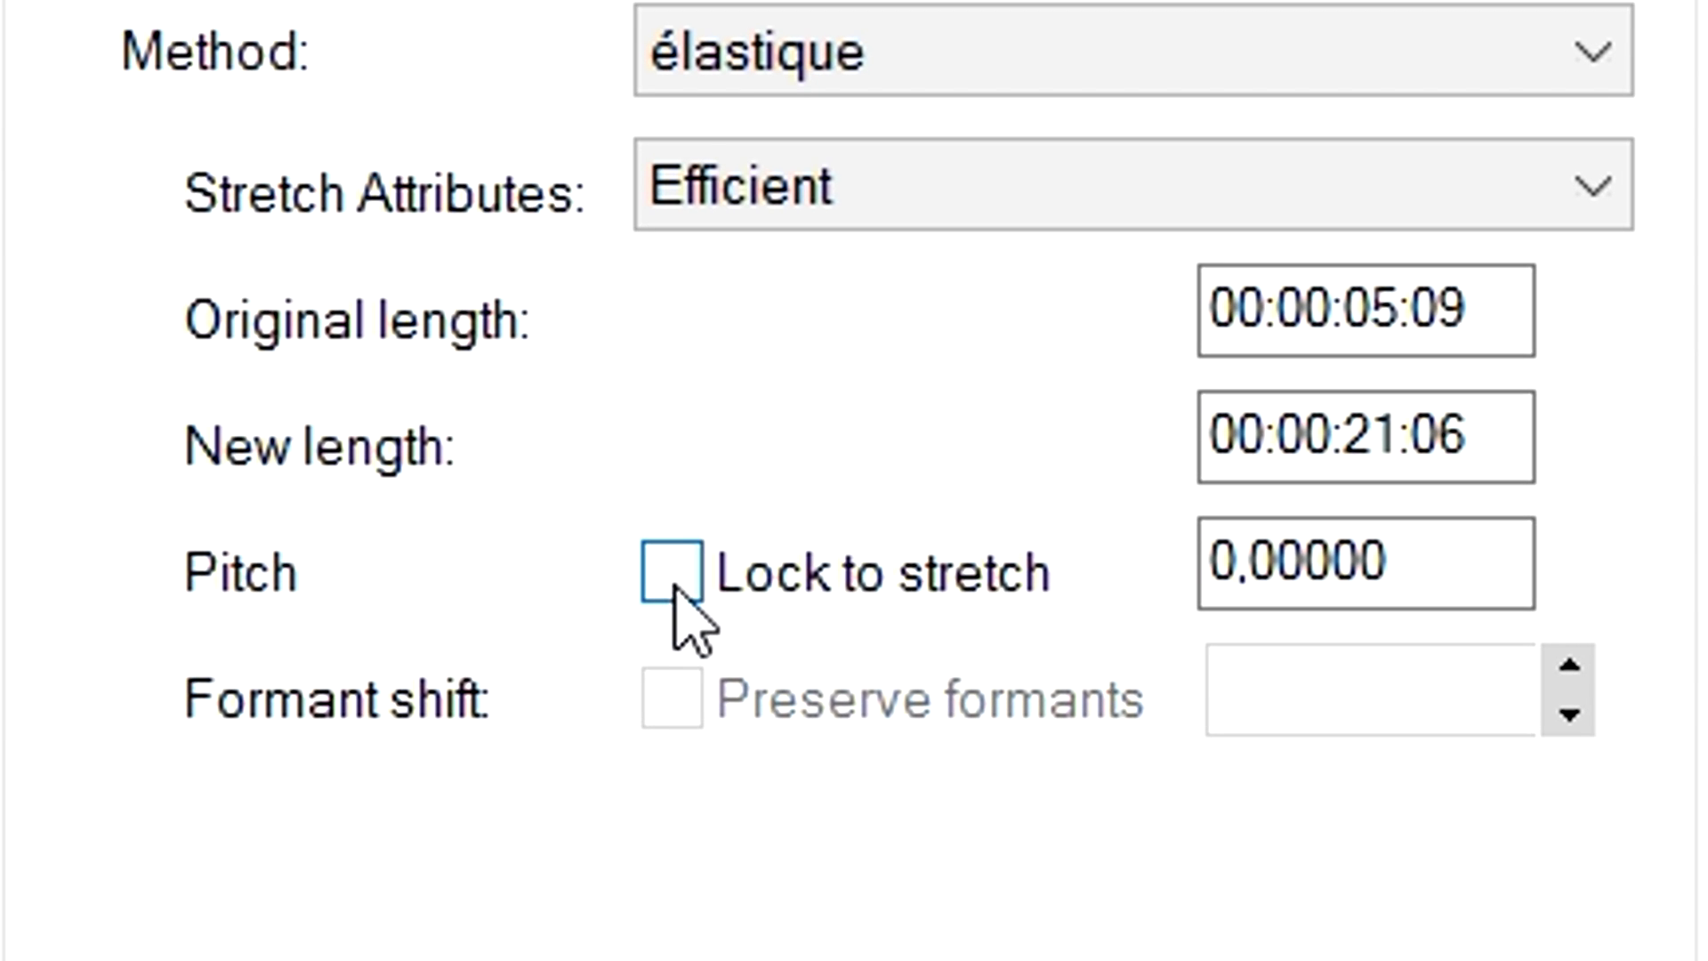
pyautogui.click(673, 574)
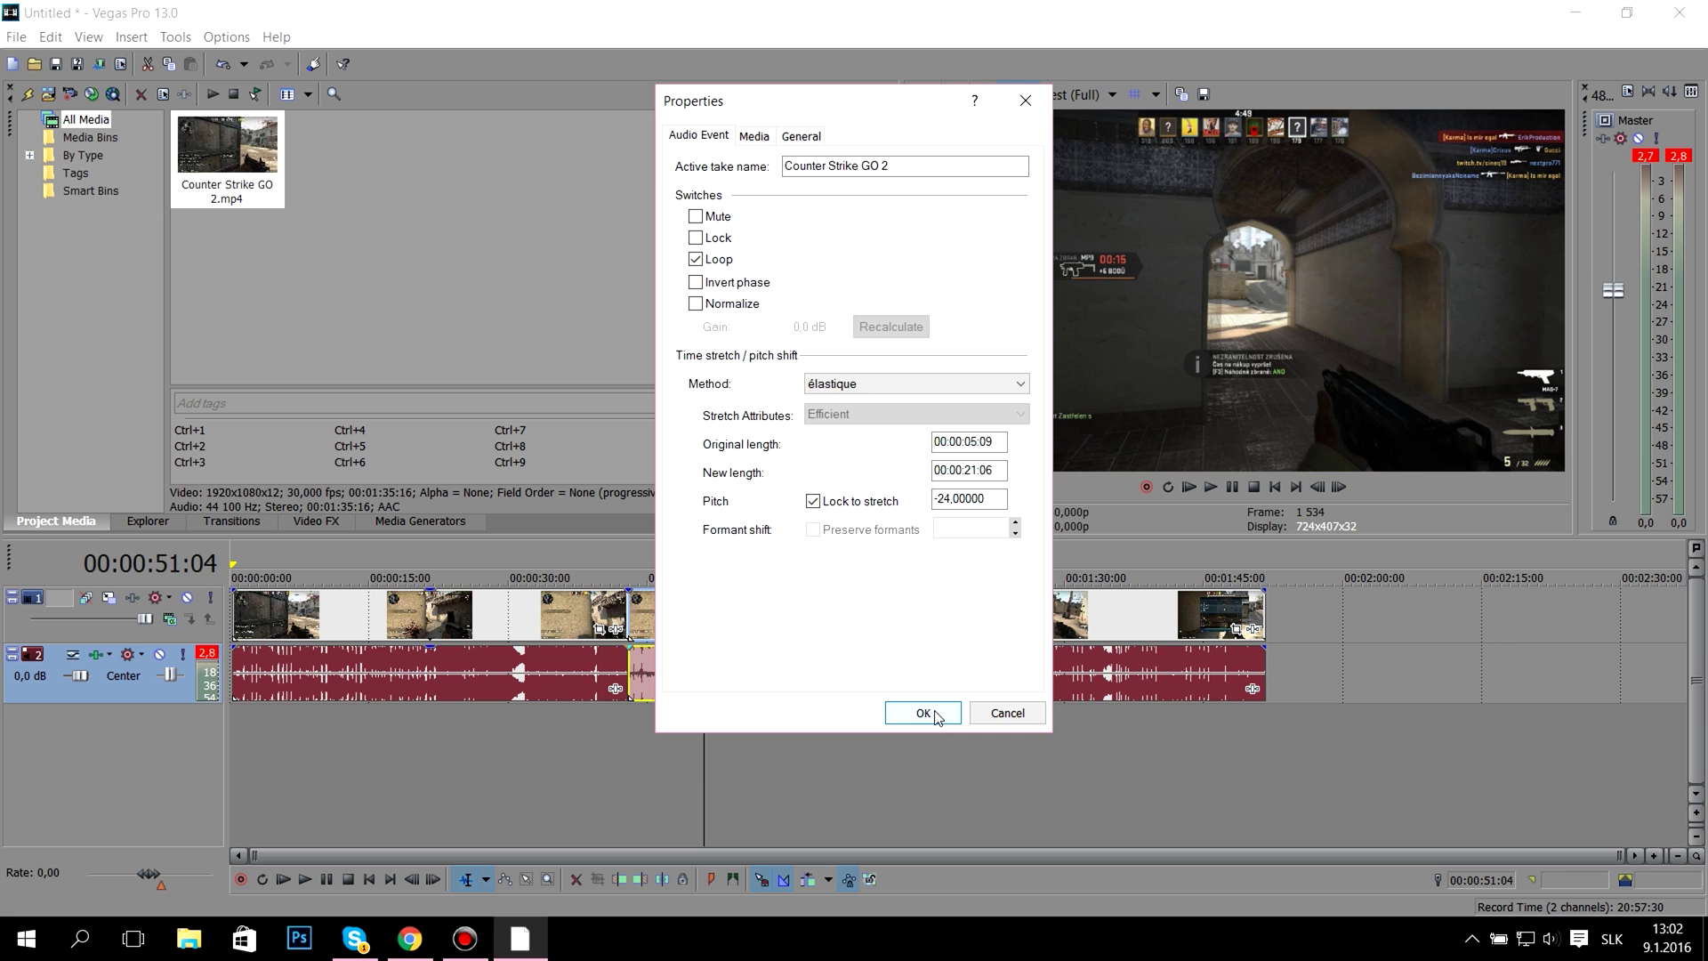
pyautogui.click(916, 707)
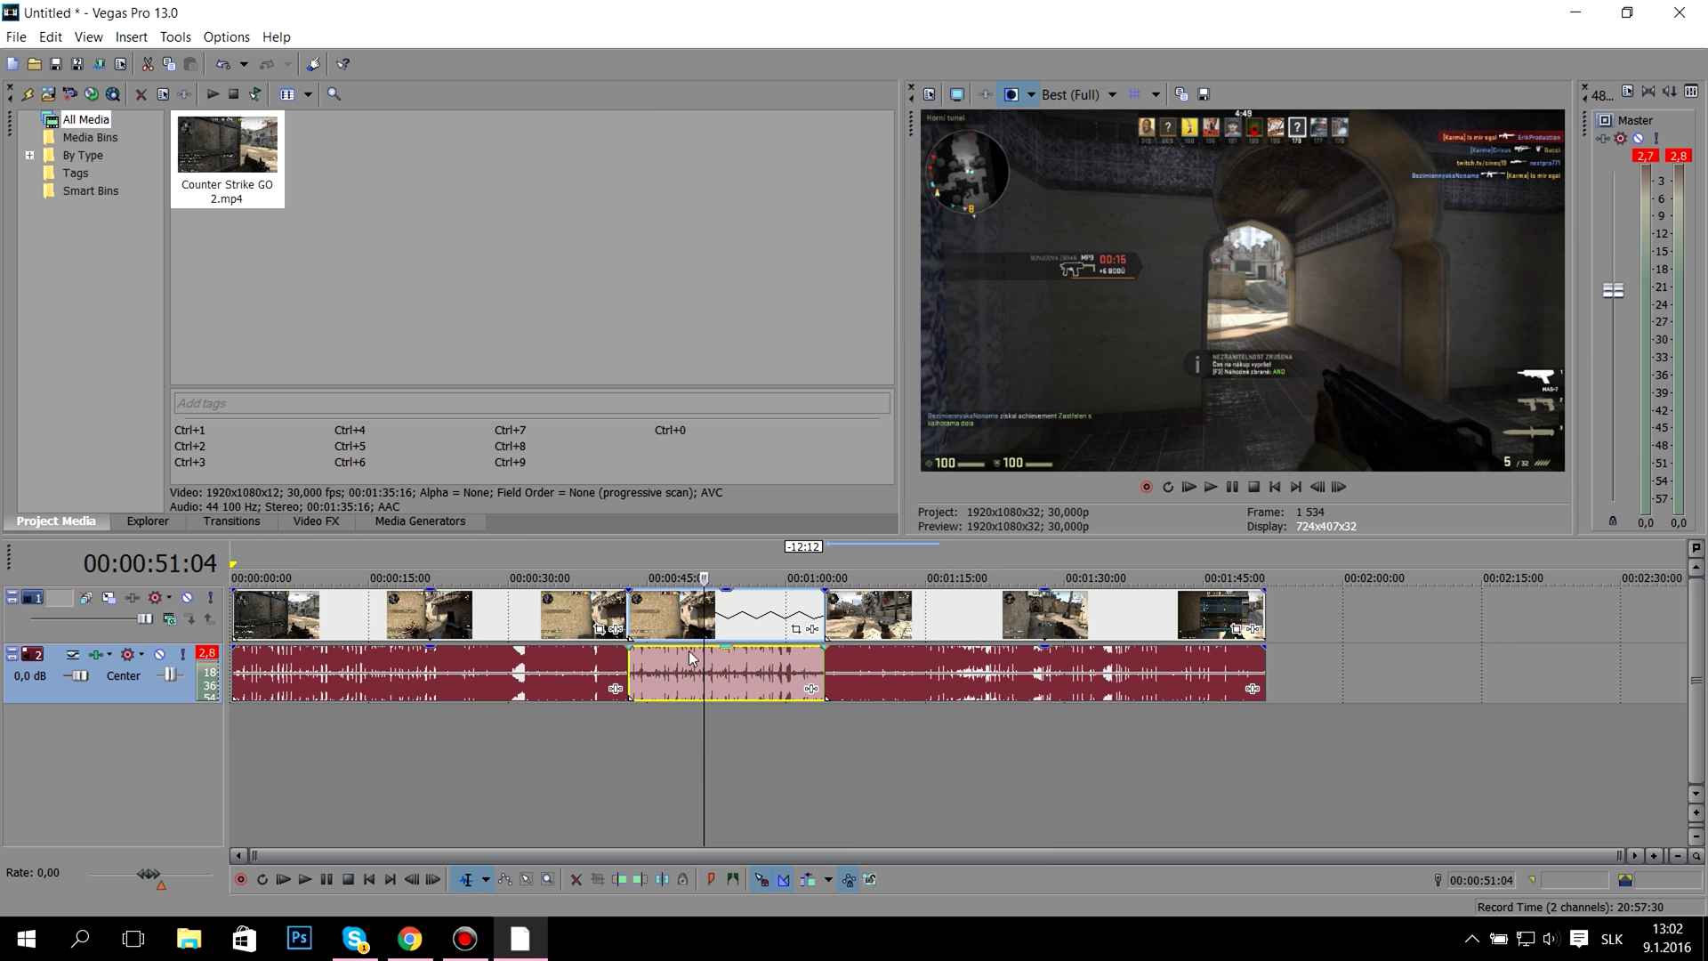
pyautogui.click(632, 614)
pyautogui.press('space')
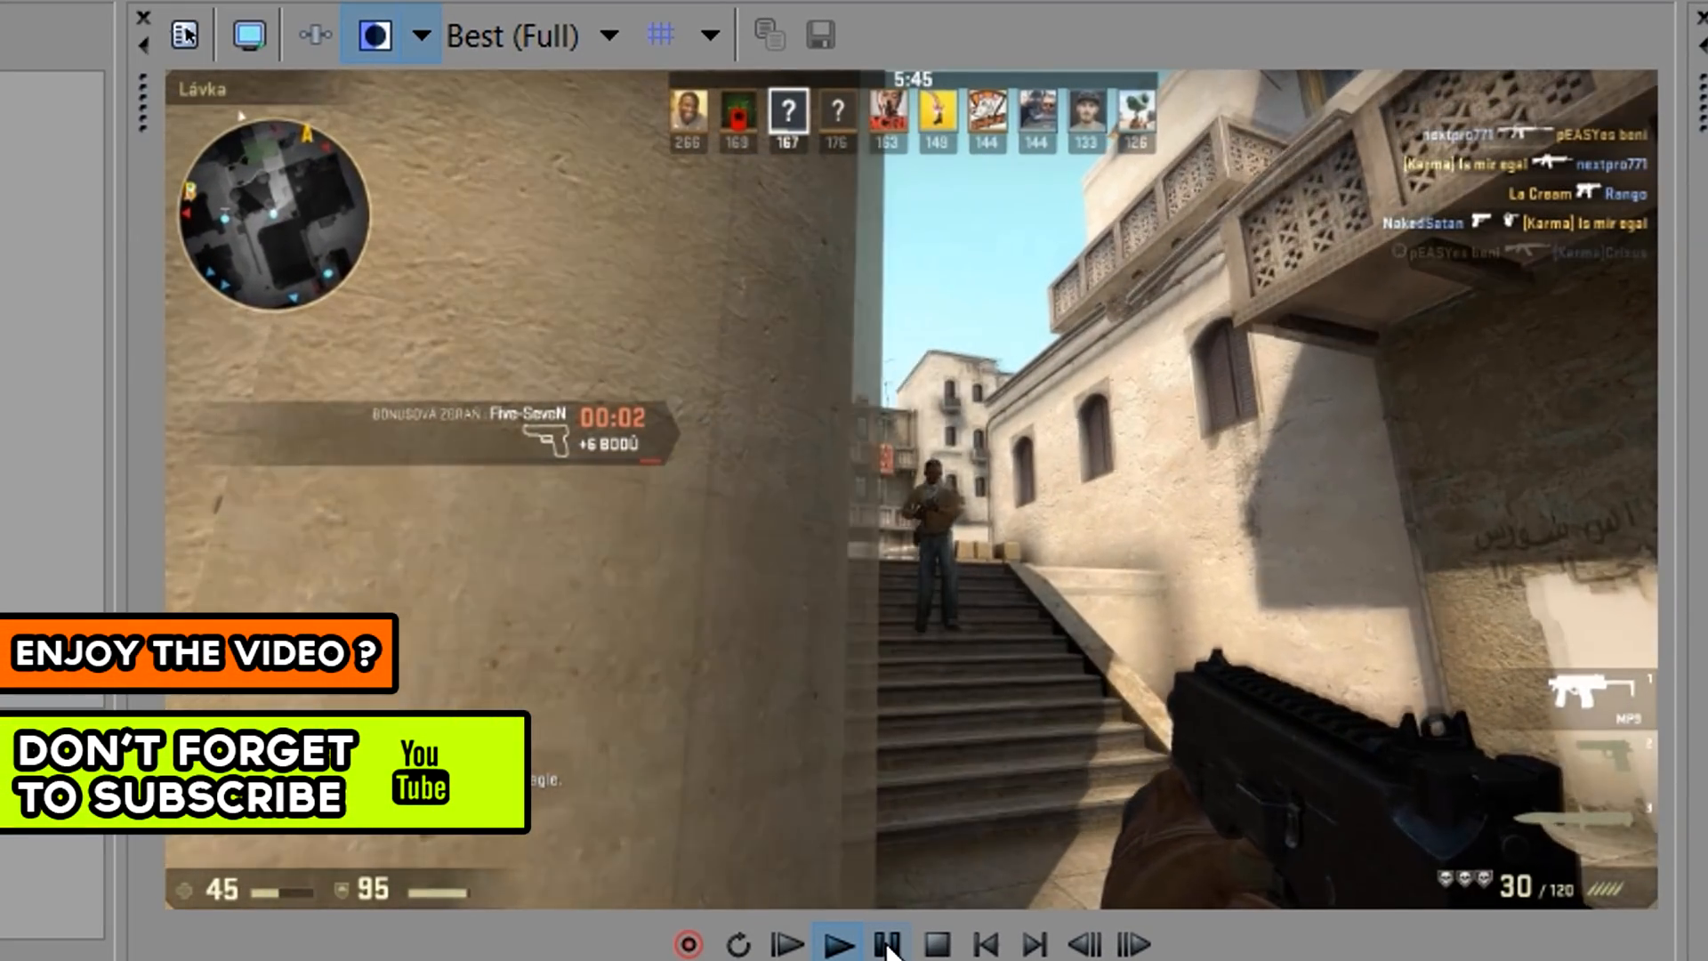